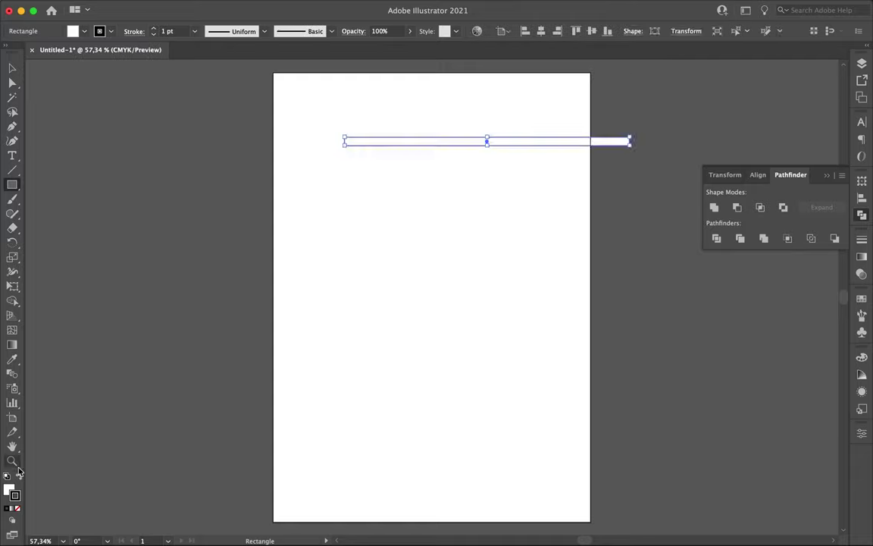
Fill the stripe black, stack many repeated copies, and stretch the stripe block wider.
key("shift+x")
key("ctrl+d")
key("ctrl+d")
key("ctrl+d")
key("ctrl+minus")
left_click_drag(617, 409, 741, 413)
left_click_drag(304, 295, 180, 267)
scroll(327, 352, "up", 5)
Select the stripes' left ends, then compress and shear them into a fanning section.
key("a")
left_click_drag(212, 235, 155, 380)
left_click_drag(137, 341, 12, 263)
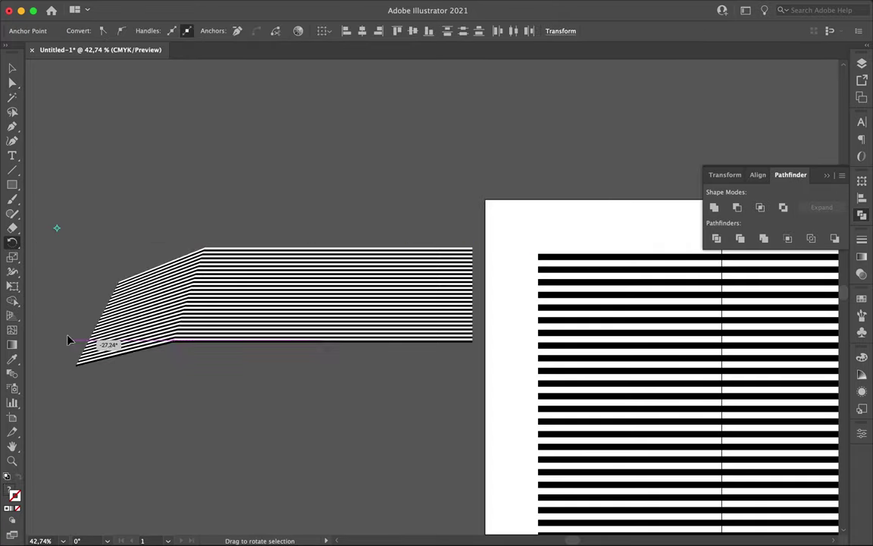
left_click(13, 258)
mouse_move(297, 254)
left_mouse_down()
mouse_move(288, 278)
mouse_move(235, 270)
left_mouse_up()
left_click_drag(227, 220, 569, 349)
mouse_move(364, 227)
left_mouse_down()
mouse_move(565, 233)
mouse_move(546, 184)
left_mouse_up()
Rotate the selected stripe ends about 85° and shear them into a twisted ribbon.
key("r")
left_click_drag(258, 402, 459, 195)
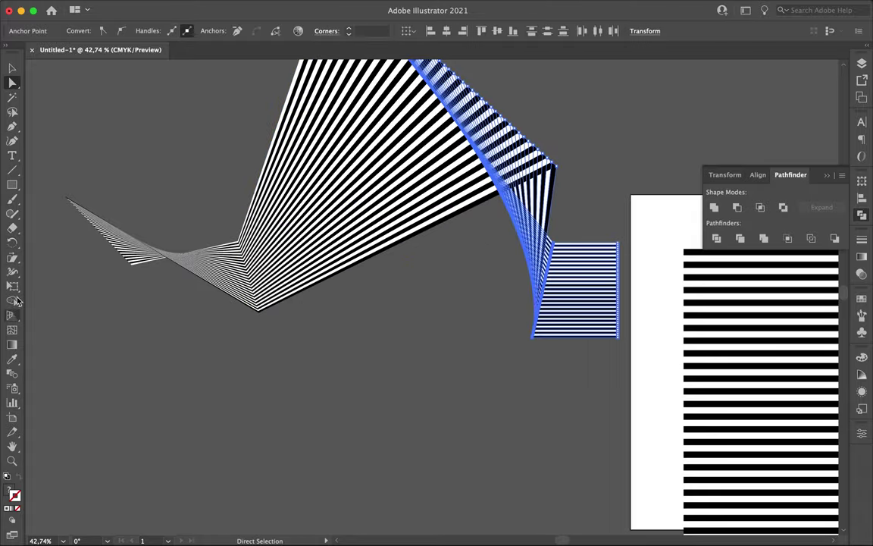
left_click_drag(205, 357, 413, 312)
left_click(12, 258)
mouse_move(424, 356)
left_mouse_down()
mouse_move(556, 359)
mouse_move(556, 317)
mouse_move(536, 366)
left_mouse_up()
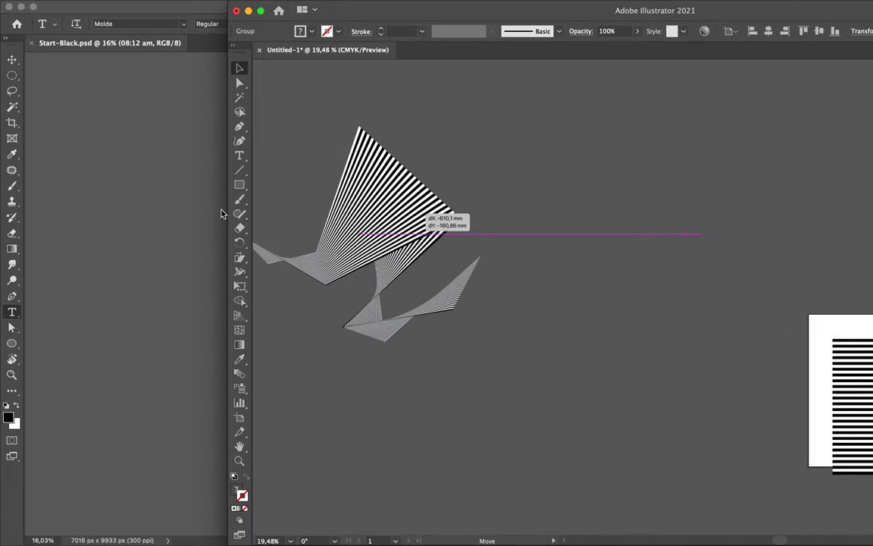
Place the stripe artwork into Start-Black.psd as a smart object.
left_click_drag(433, 225, 338, 206)
key("Return")
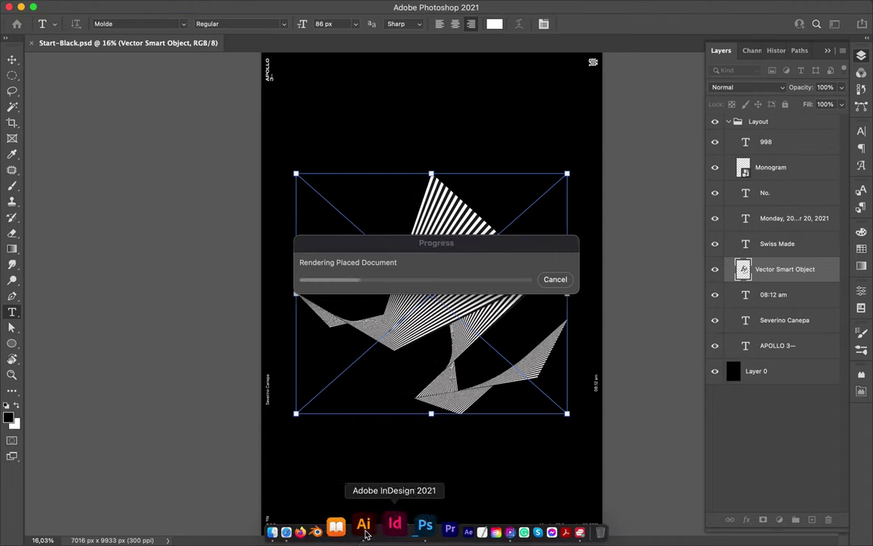
left_click(337, 526)
scroll(509, 362, "right", 5)
Duplicate the striped rectangle to the upper right in Illustrator.
left_click_drag(584, 370, 696, 189)
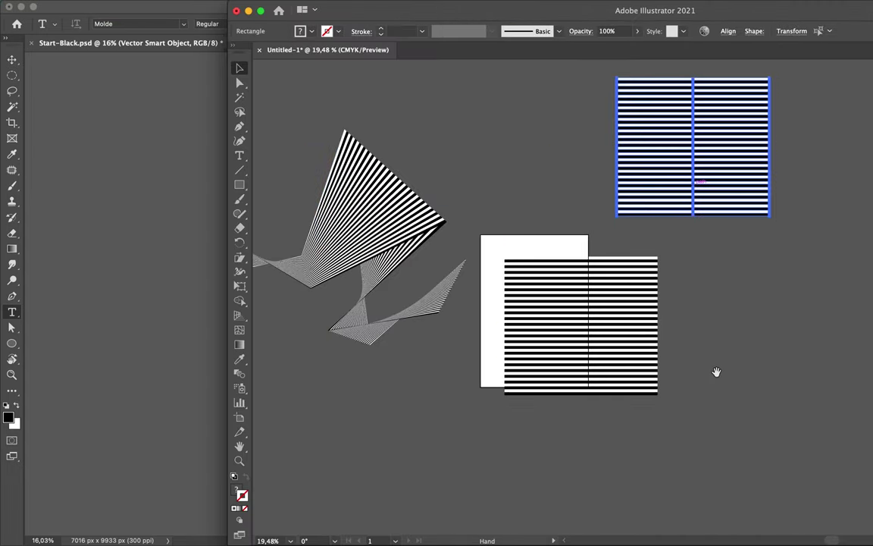
scroll(716, 371, "up", 5)
scroll(625, 266, "down", 2)
scroll(625, 266, "right", 2)
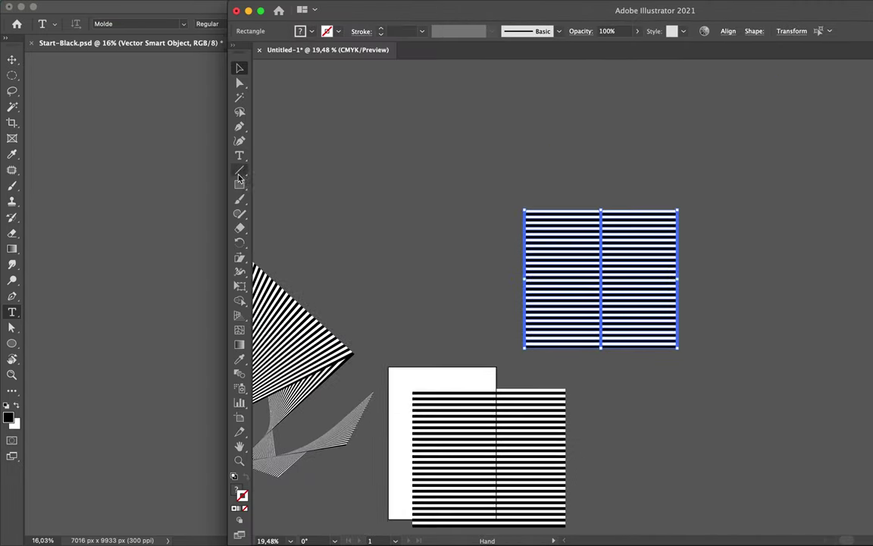
left_click(240, 169)
scroll(570, 324, "up", 2)
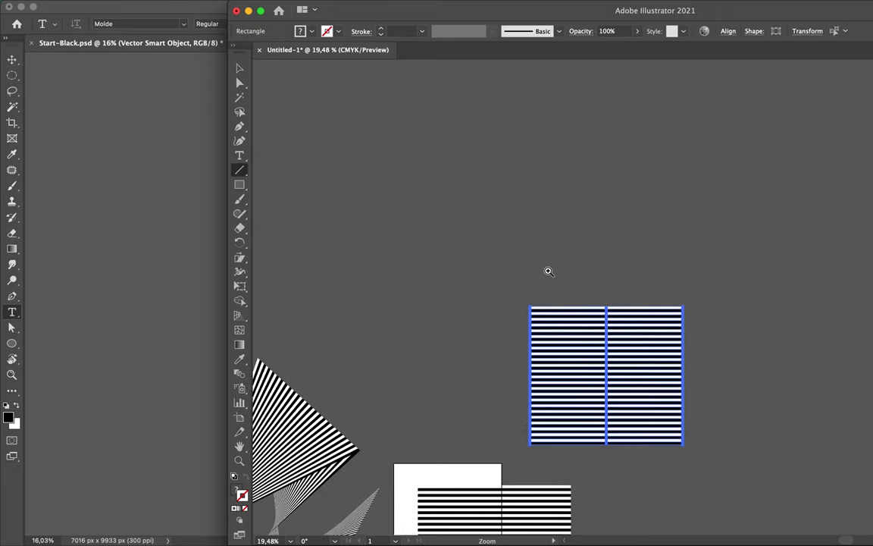
Add a Levels adjustment, raising the black input and lowering the white input to brighten the ribbon.
key("super+Tab")
left_click(730, 122)
left_click(781, 521)
left_click(774, 325)
left_click_drag(685, 415, 730, 416)
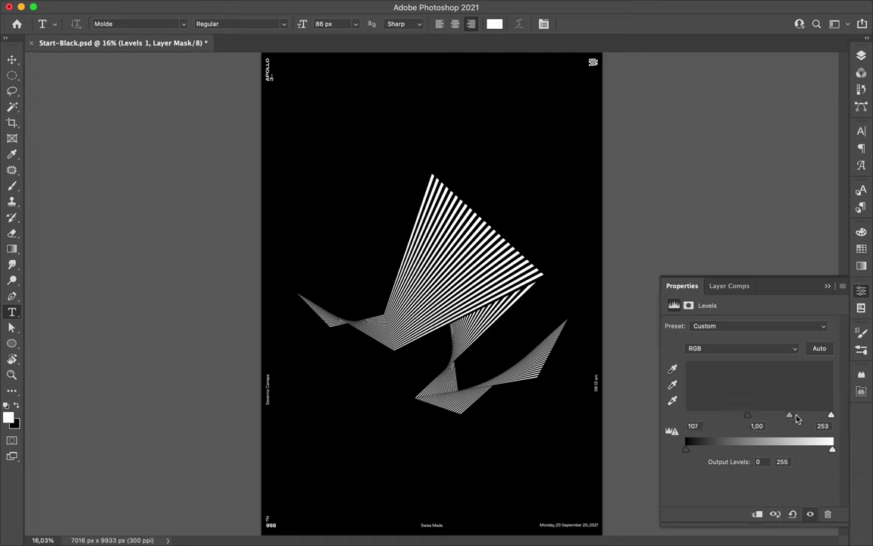
left_click_drag(796, 417, 784, 415)
Save the Illustrator artwork as Untitled-1.ai.
key("super+Tab")
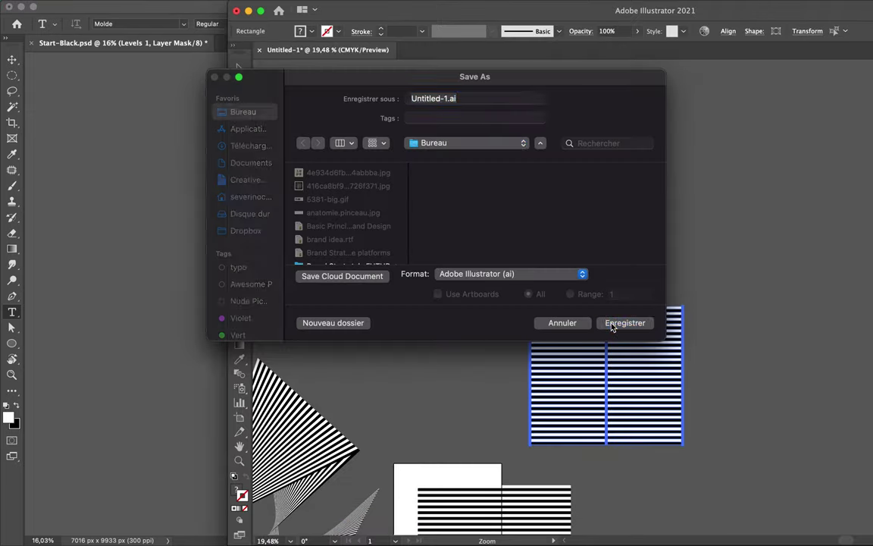
left_click(615, 326)
left_click(691, 448)
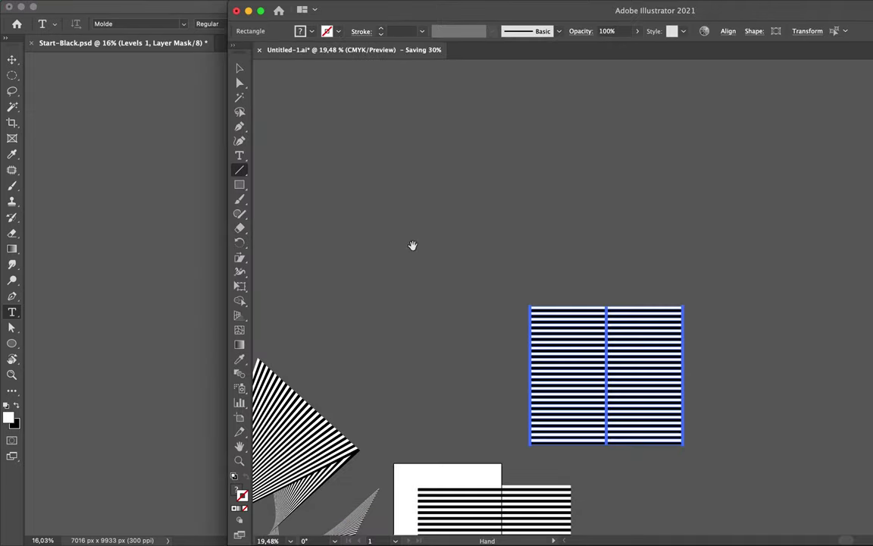
key("v")
key("super+Tab")
left_click(95, 7)
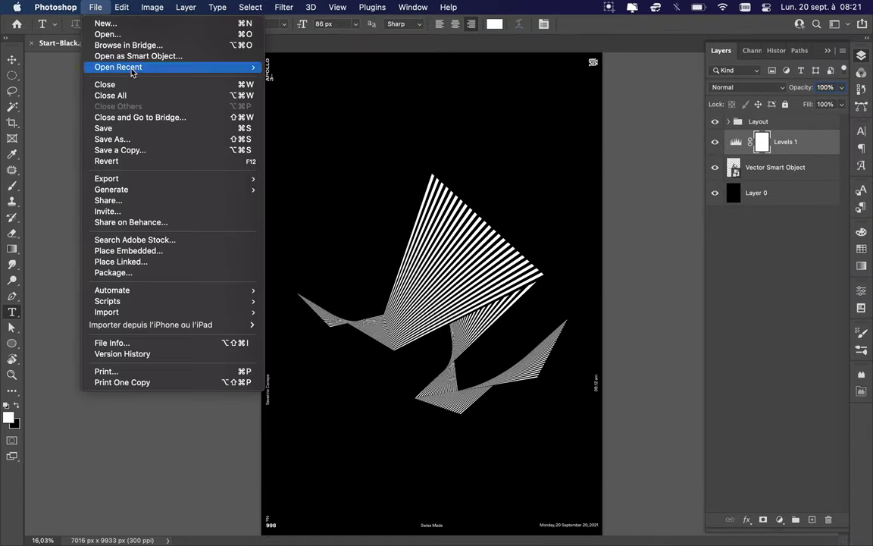
Open the Bubbles #3 PSD and drag its Large Bubble and Layer 1 into the Start-Black poster.
left_click(303, 125)
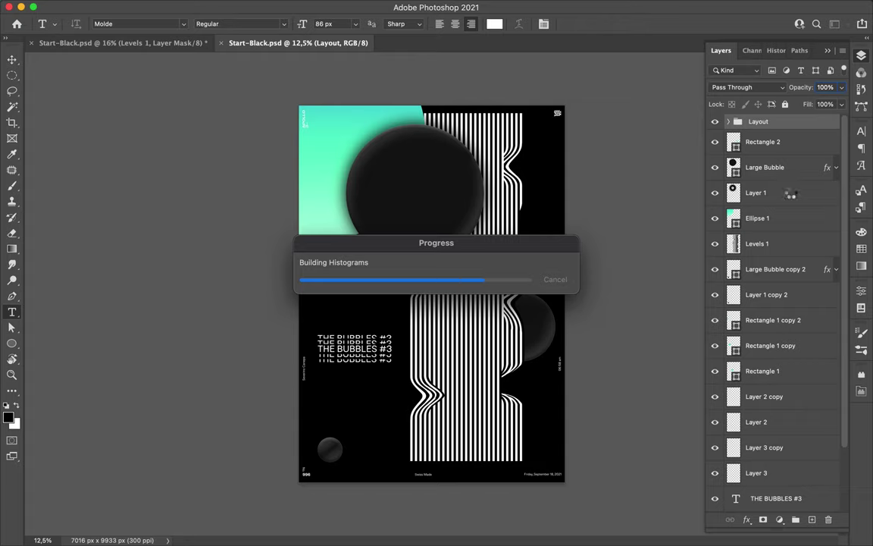
left_click(791, 194)
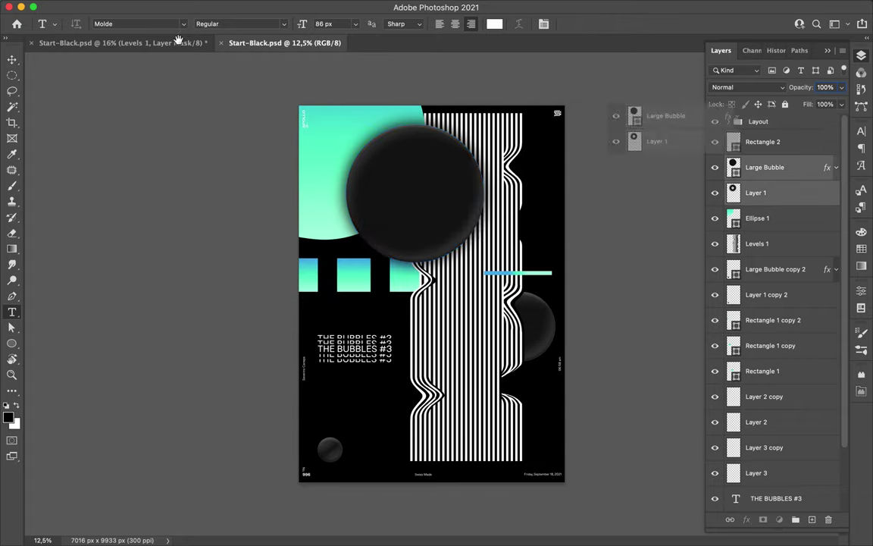
left_click_drag(787, 173, 380, 146)
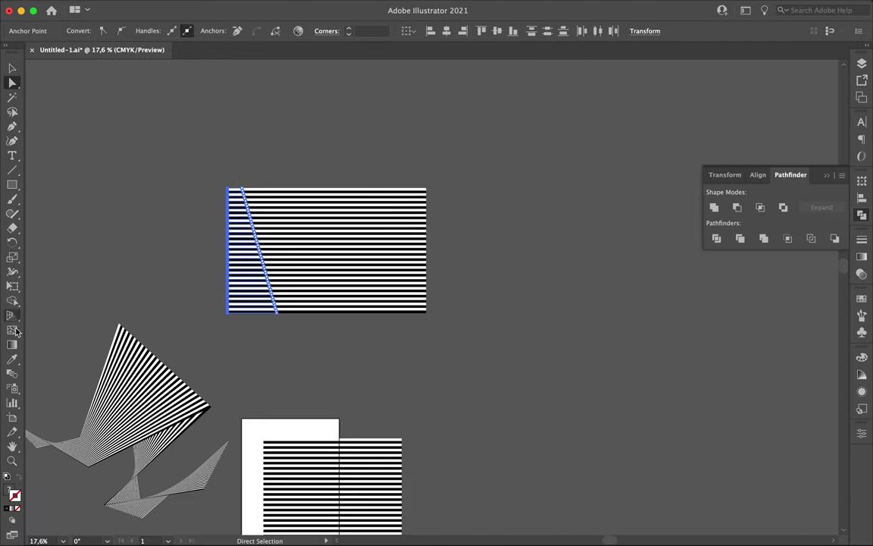
Shear the left stripe end into an up-left parallelogram.
left_click_drag(13, 256, 61, 271)
mouse_move(183, 250)
left_mouse_down()
mouse_move(135, 169)
mouse_move(203, 194)
left_mouse_up()
key("ctrl+z")
left_click_drag(211, 227, 139, 203)
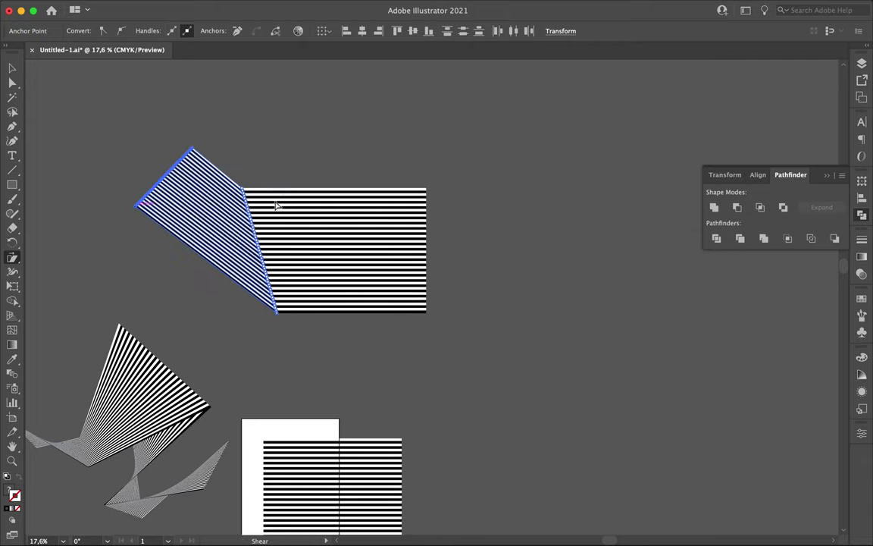
Shear the middle stripe section to the right, then into a diagonal.
key("a")
left_click_drag(347, 273, 291, 336)
left_click_drag(13, 256, 61, 270)
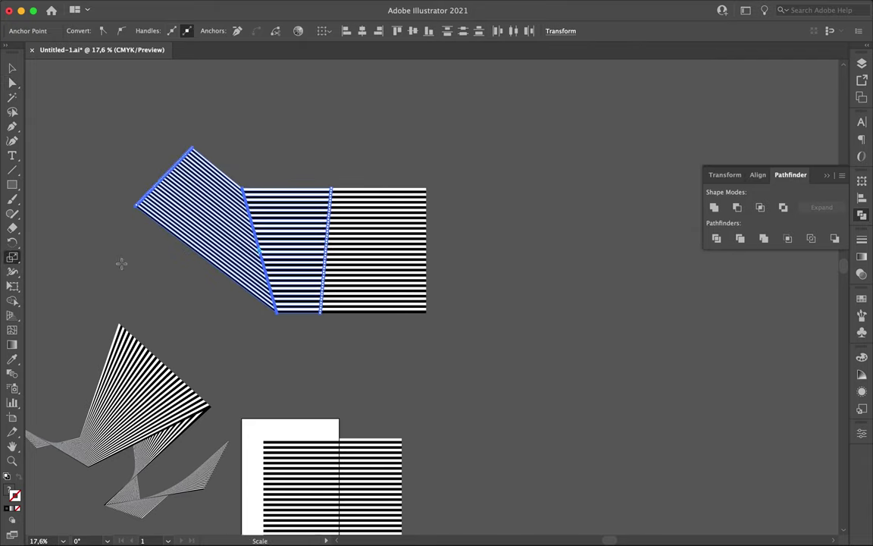
left_click_drag(230, 232, 343, 307)
key("a")
left_click_drag(12, 245, 60, 271)
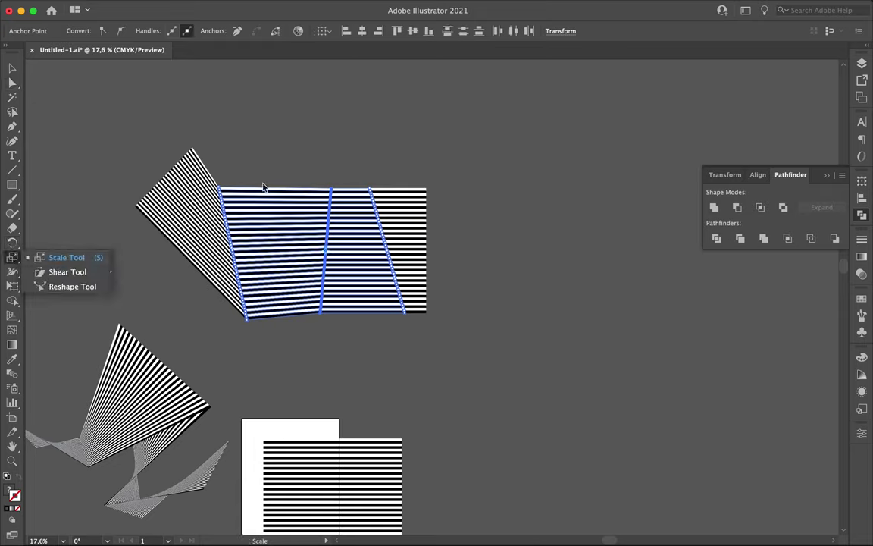
left_click_drag(307, 230, 380, 189)
Shear the right stripe section up and to the right, then deselect everything.
key("a")
left_click(407, 310)
left_click(14, 83)
left_click_drag(13, 256, 60, 273)
left_click_drag(426, 250, 479, 134)
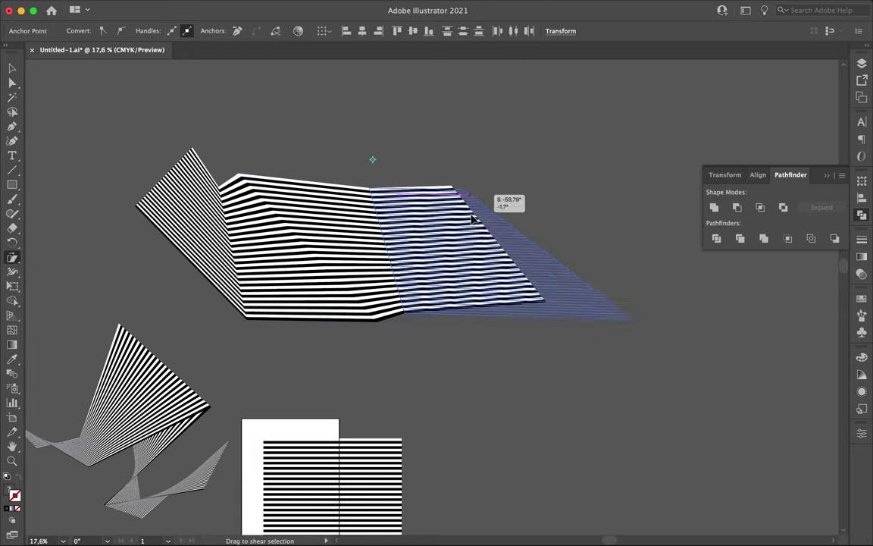
key("v")
key("ctrl+shift+a")
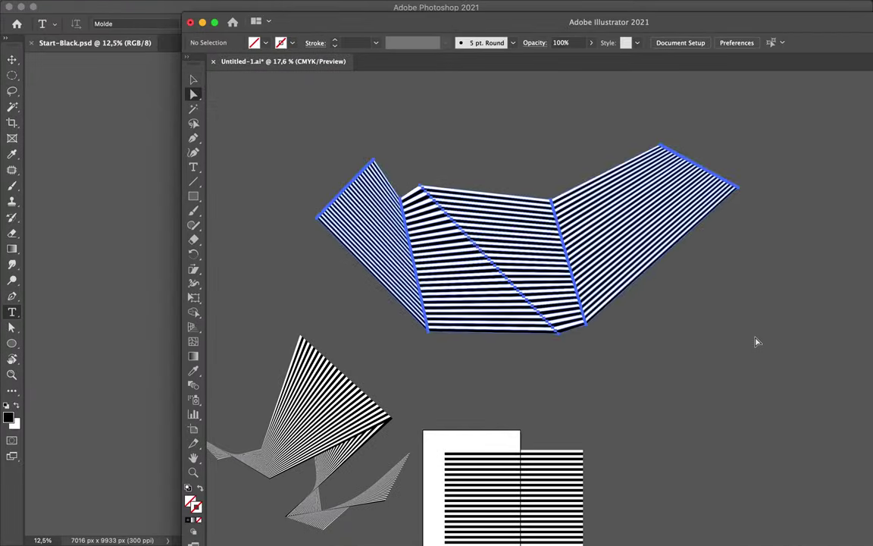
Paste the zigzag ribbon as a smart object and move it into the lower poster.
left_click(161, 238)
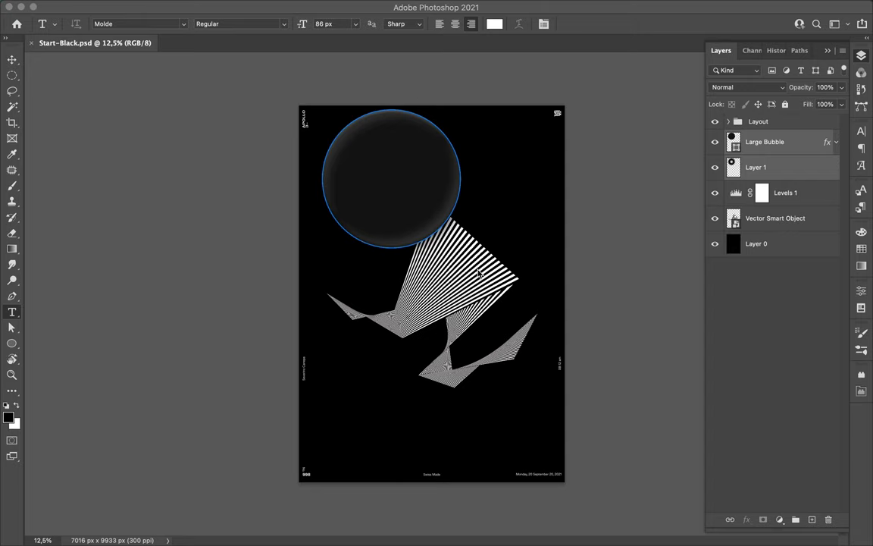
key("ctrl+v")
key("Return")
left_click_drag(509, 323, 516, 425)
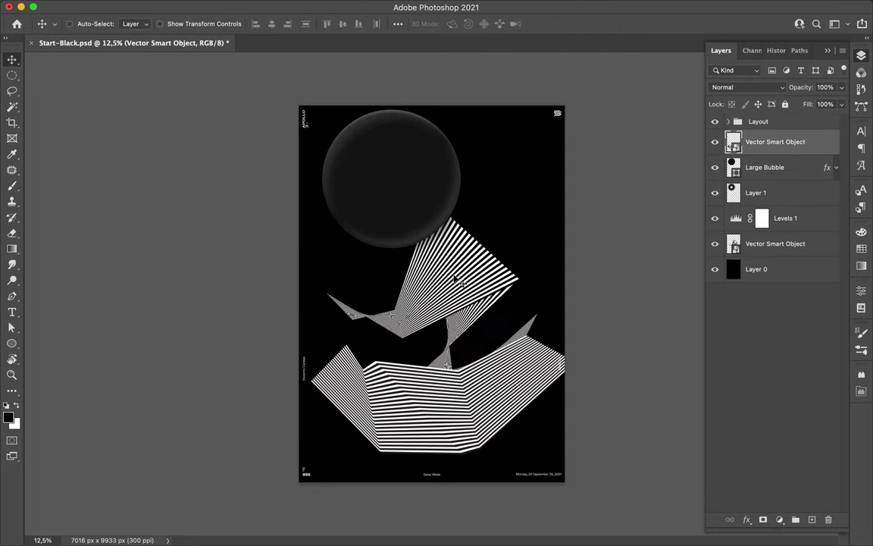
left_click(457, 282, "super")
Save the poster, then quit Illustrator, saving its file.
key("super+s")
left_click(377, 526)
key("super+q")
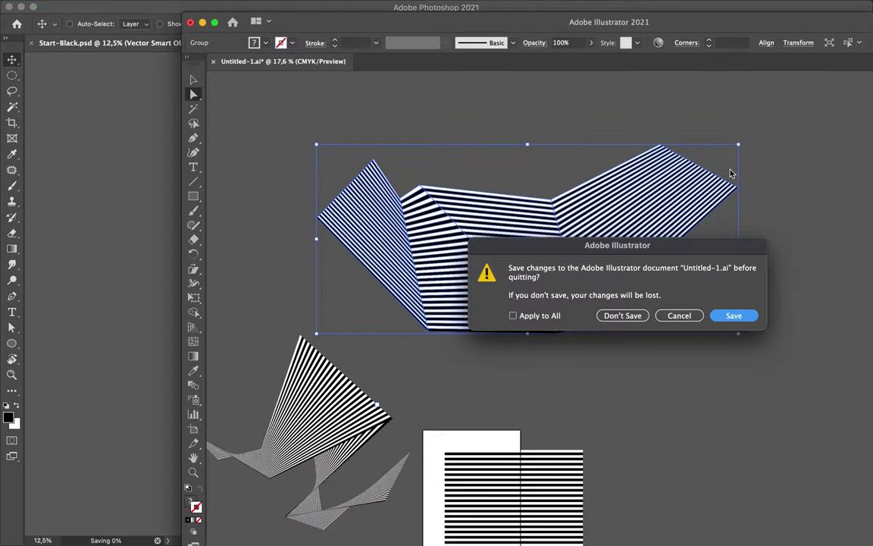
left_click(733, 316)
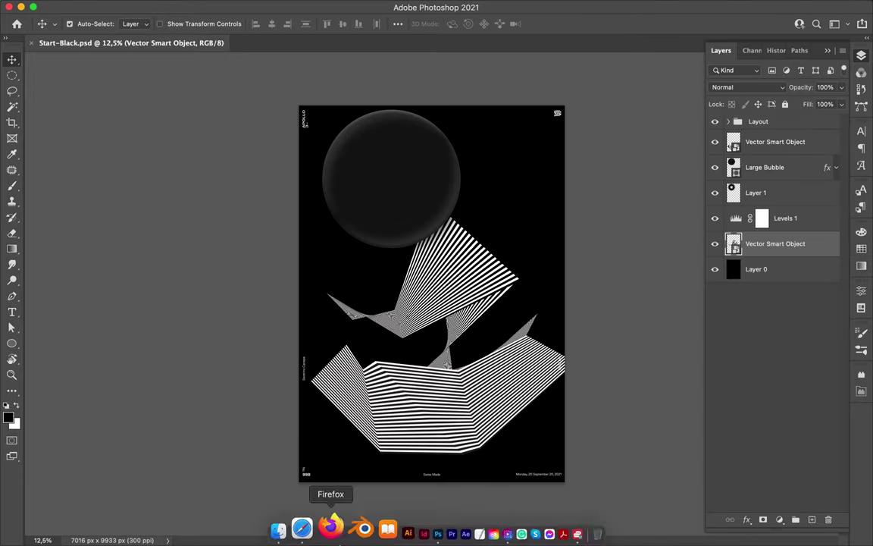
left_click(546, 525)
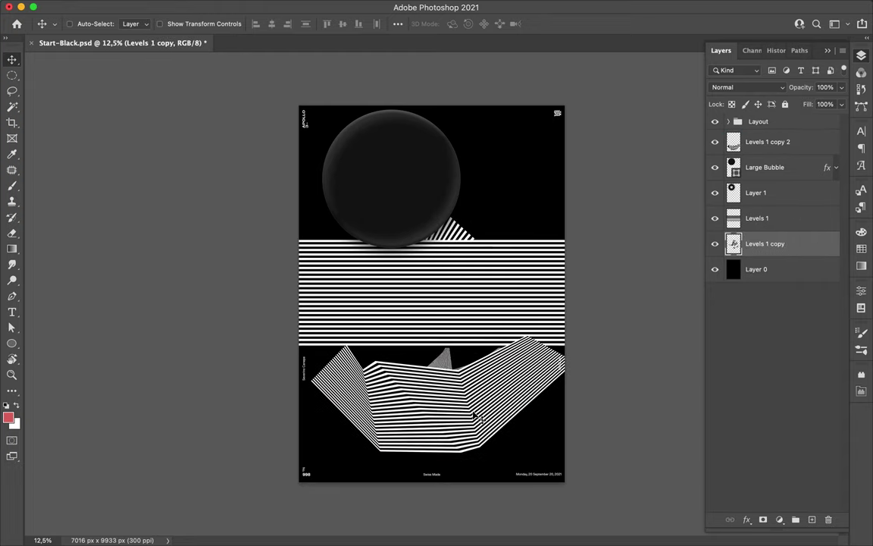
left_click(282, 7)
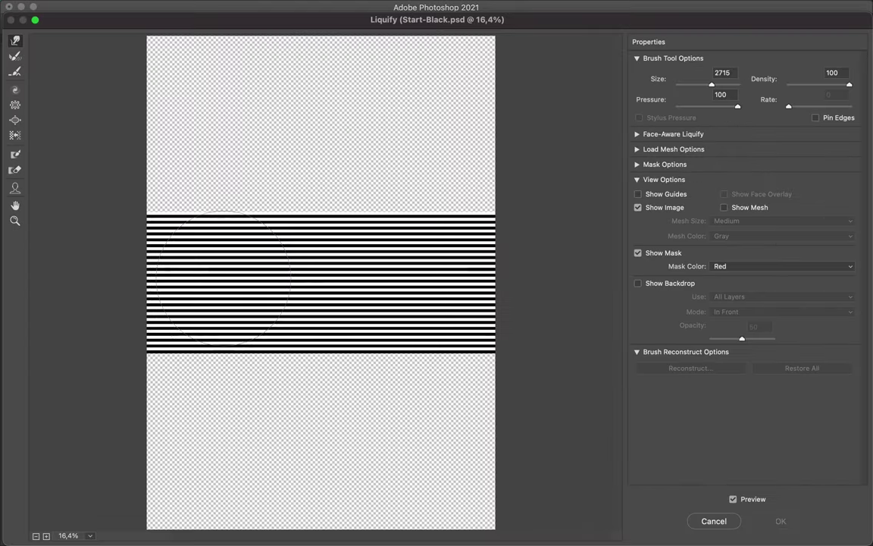
Liquify the stripe band with a 2715 Forward Warp brush into an S-shaped wave.
left_click_drag(221, 310, 283, 146)
key("ctrl+z")
mouse_move(218, 371)
left_mouse_down()
mouse_move(250, 159)
mouse_move(349, 402)
left_mouse_up()
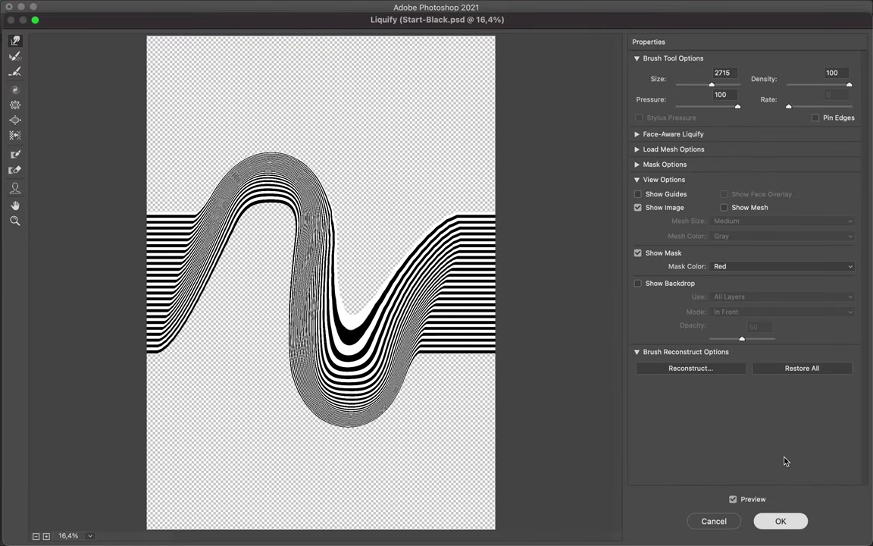
key("Return")
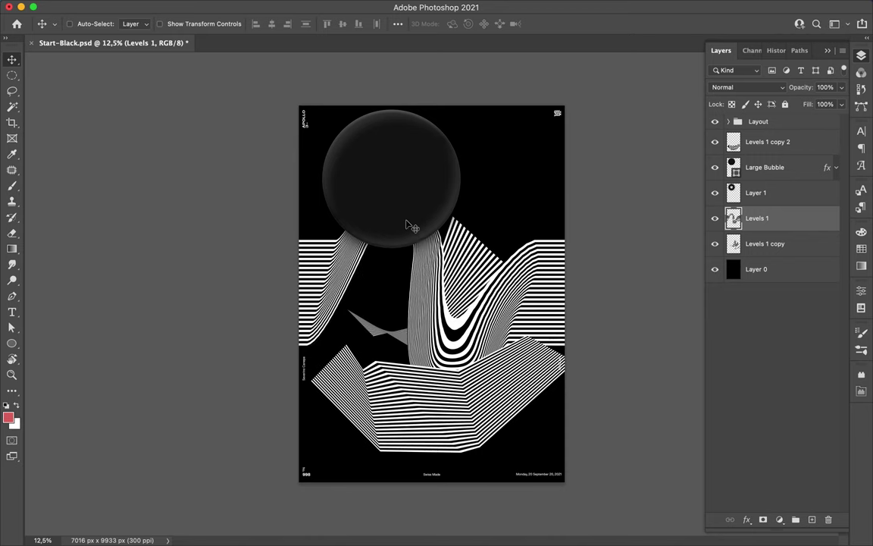
Merge Layer 1 into Large Bubble and move it beneath Levels 1.
left_click(760, 194, "super")
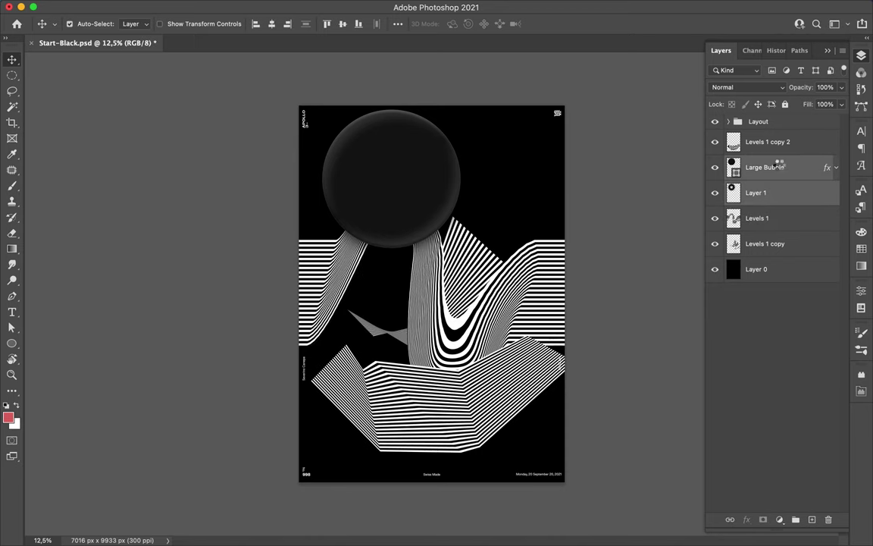
key("super+e")
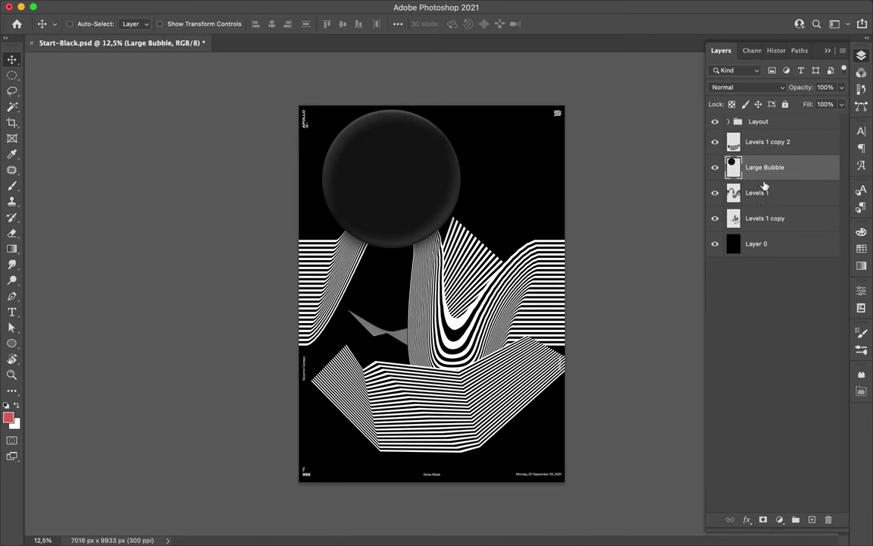
left_click_drag(762, 170, 764, 205)
left_click_drag(376, 158, 373, 202)
left_click_drag(480, 271, 480, 250)
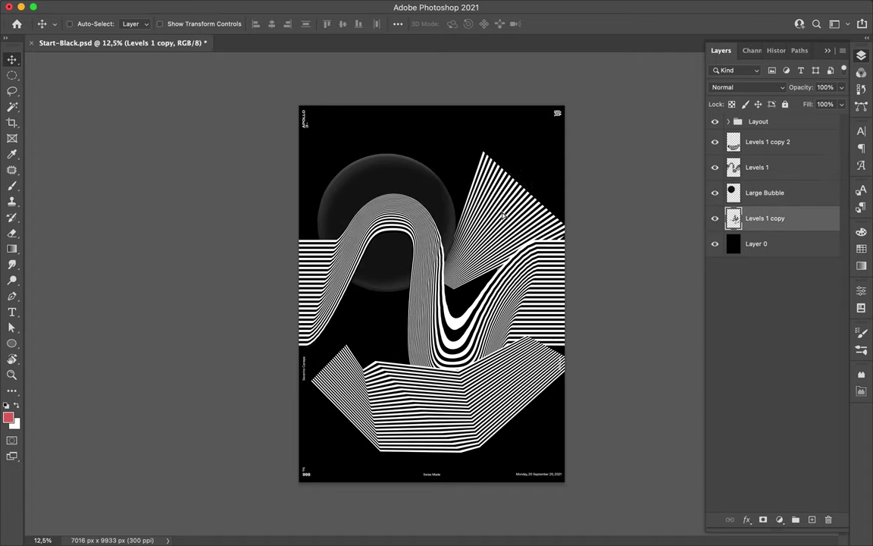
Reorder the Levels 1 copy layers and delete the angled-stripe Levels 1 copy layer.
left_click(762, 148)
left_click_drag(781, 222, 781, 231)
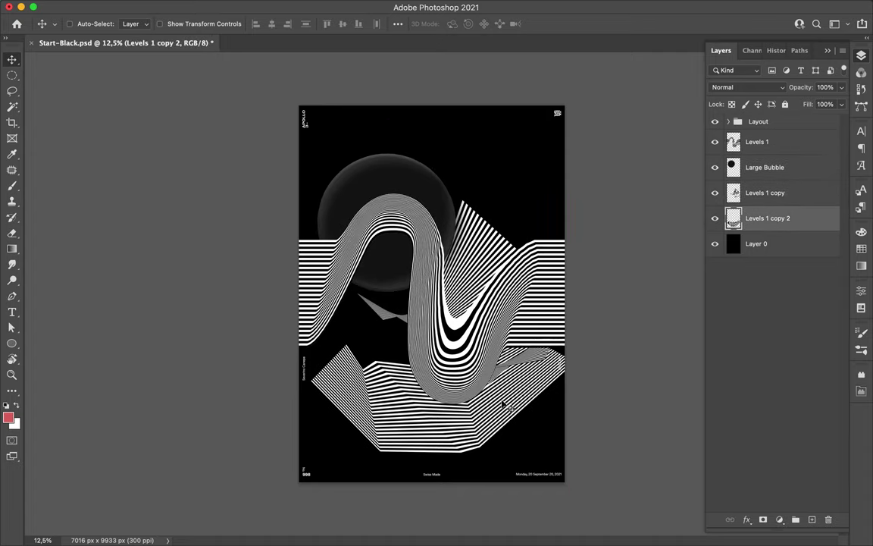
left_click_drag(500, 425, 497, 436)
left_click(765, 192)
left_click_drag(765, 193, 766, 138)
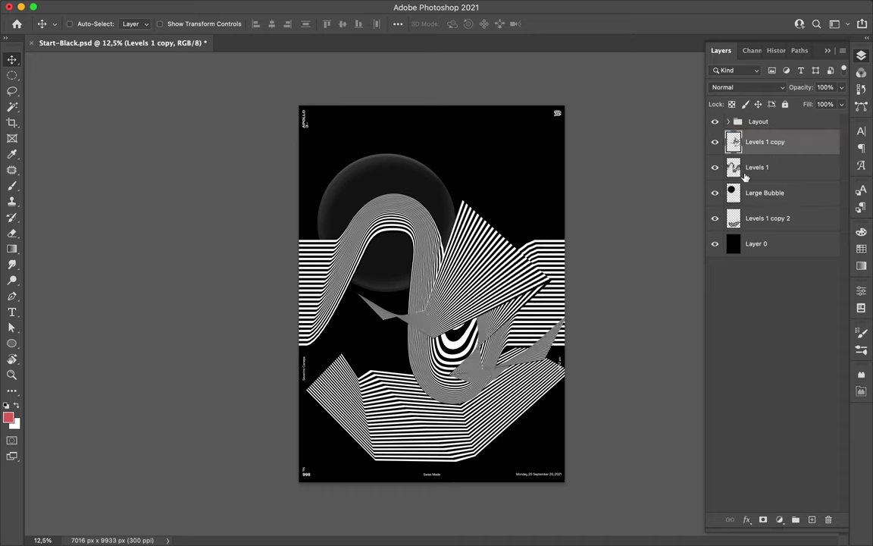
key("Delete")
left_click(768, 192)
key("super+t")
left_click_drag(550, 458, 491, 434)
key("Escape")
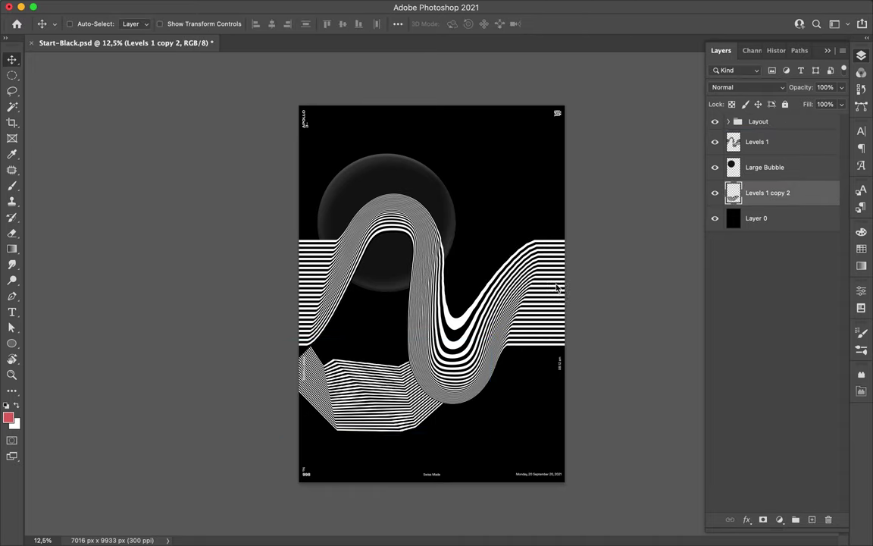
Duplicate Large Bubble and scale the copy to 53.57%.
left_click(765, 167)
key("super+j")
key("super+t")
left_click_drag(477, 311, 434, 269)
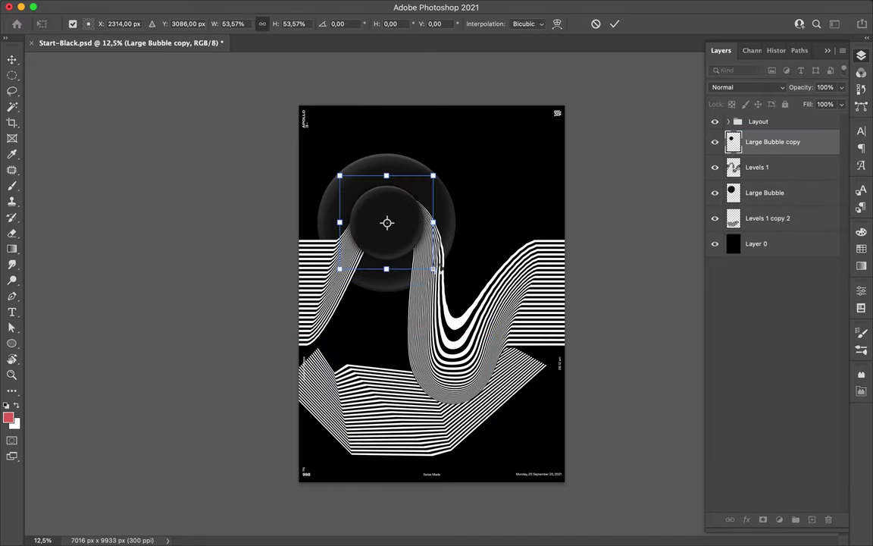
Paint black inside the wave's outline on a new layer below the stripes.
key("Return")
left_click(759, 167)
left_click(812, 519, "super")
key("b")
key("d")
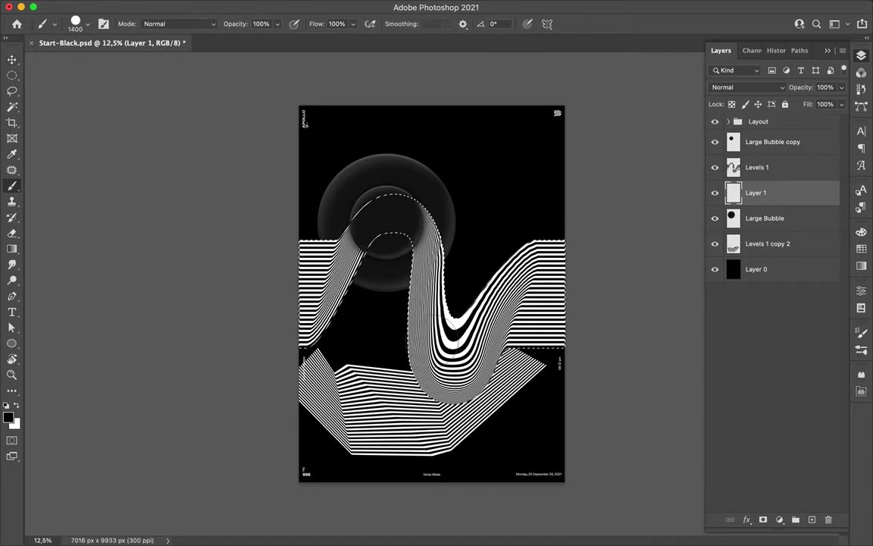
left_click(533, 351)
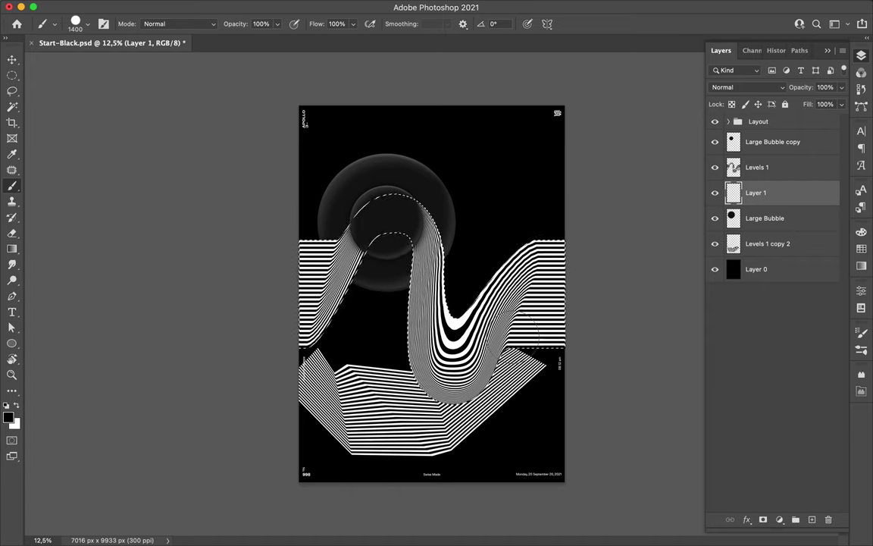
Blur the black shadow with a 100.1 px Gaussian Blur.
key("m")
left_click(283, 7)
left_click(511, 207)
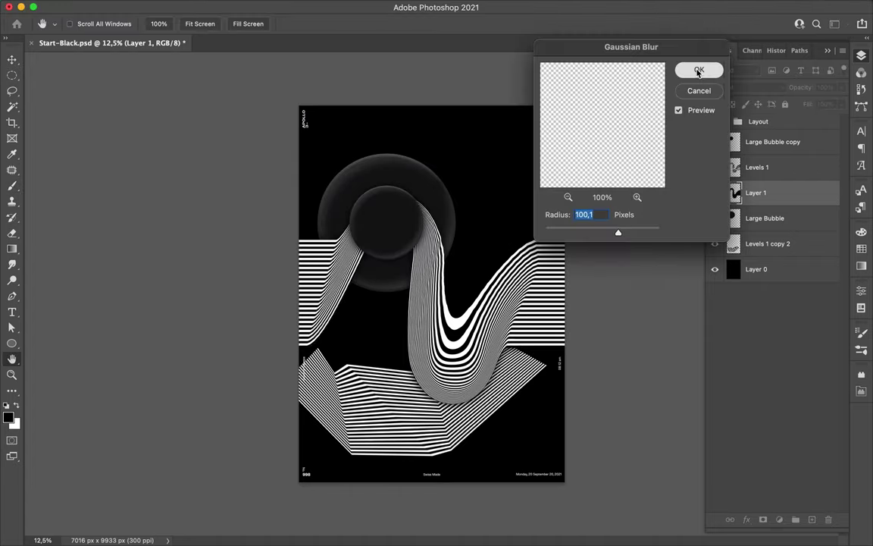
left_click(690, 72)
Delete the bottom stripe layer Levels 1 copy 2.
key("v")
left_click(343, 437)
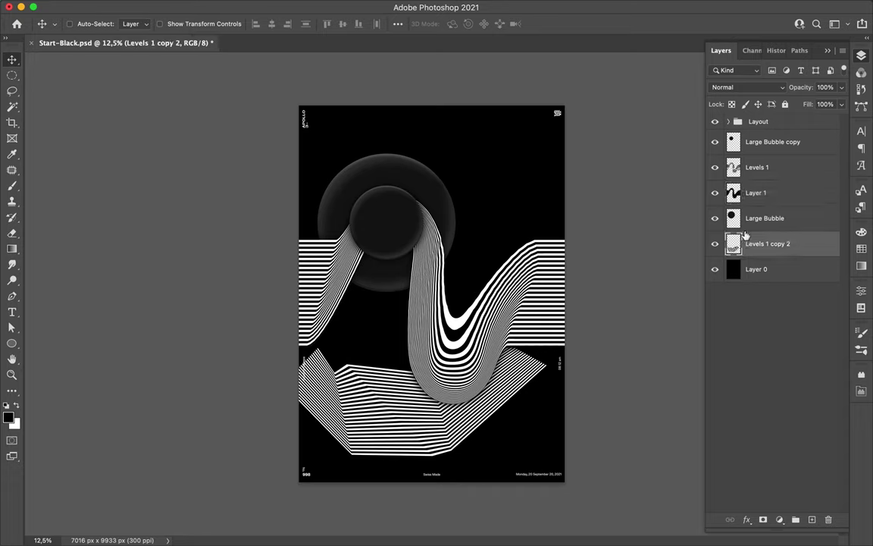
key("Delete")
Add a white 'THE BUBBLES #6' caption in DX-Rigraf at the lower left.
key("t")
left_click(429, 414)
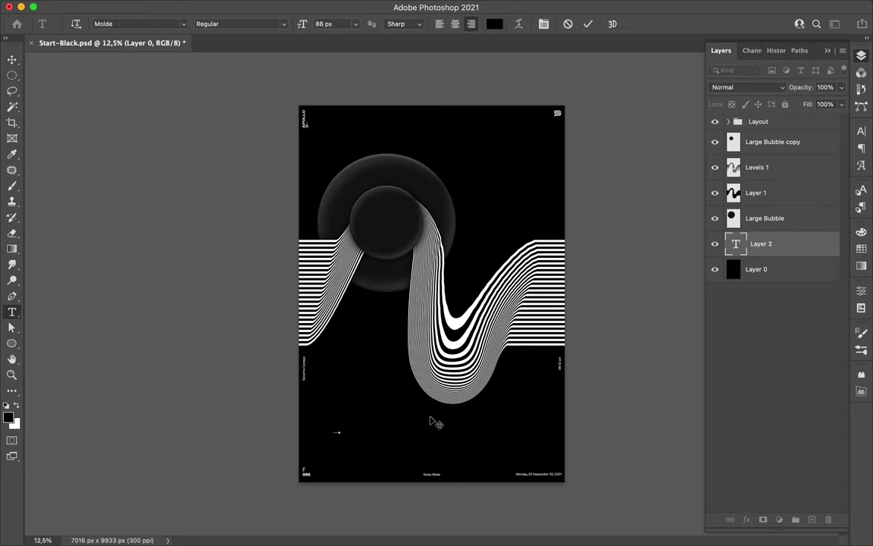
left_click(865, 152)
left_click(840, 203)
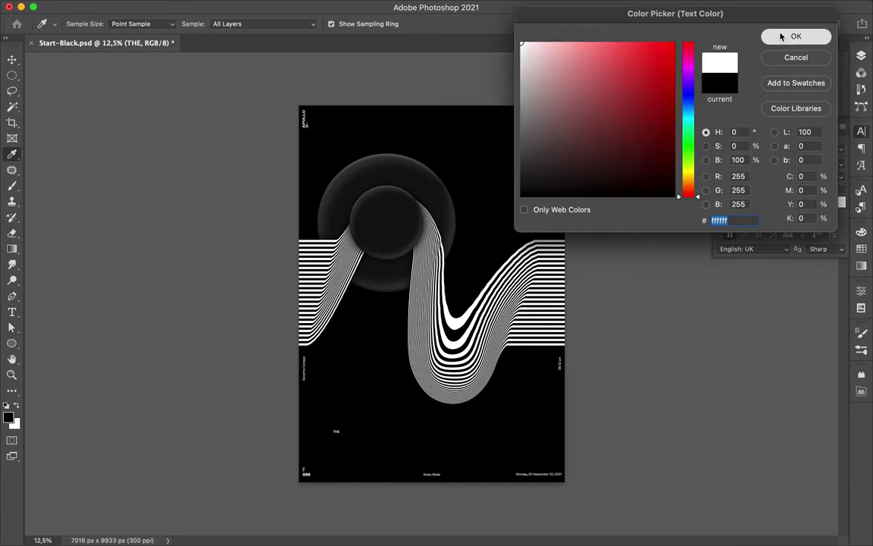
left_click(781, 36)
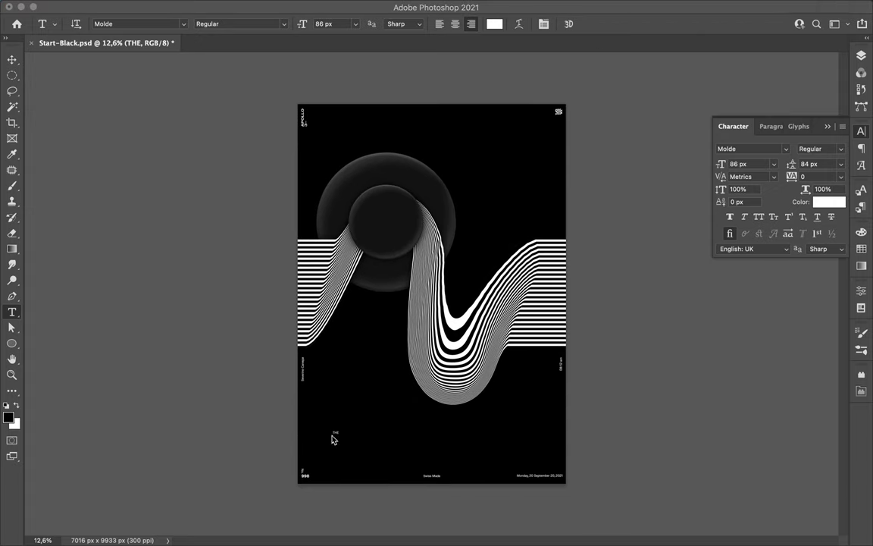
scroll(321, 434, "up", 1)
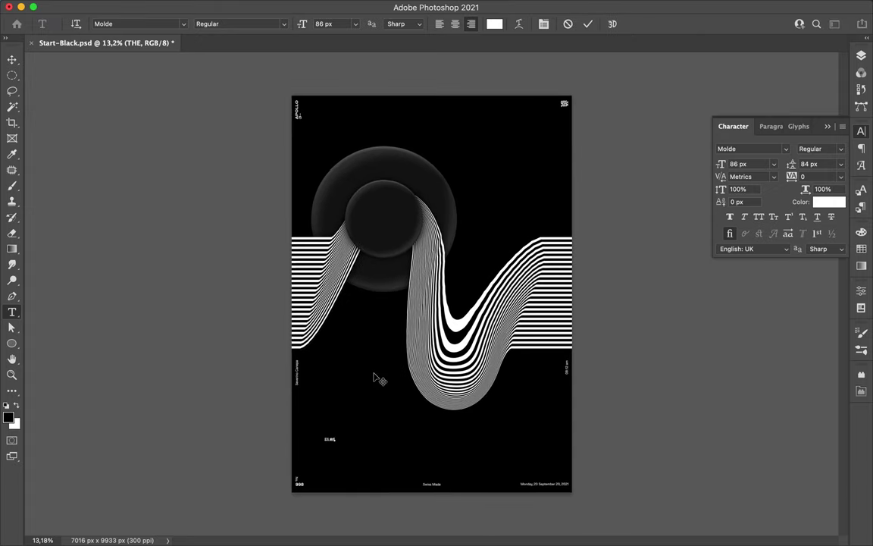
key("Escape")
key("v")
left_click(786, 148)
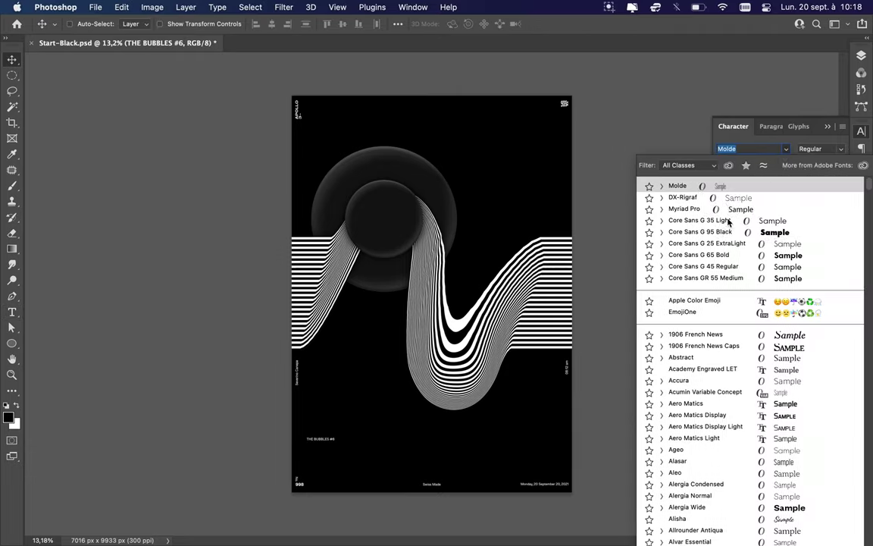
left_click(727, 197)
Bring in the title from the earlier poster, change #4 to #5, and reposition it.
left_click(64, 7)
left_click(413, 99)
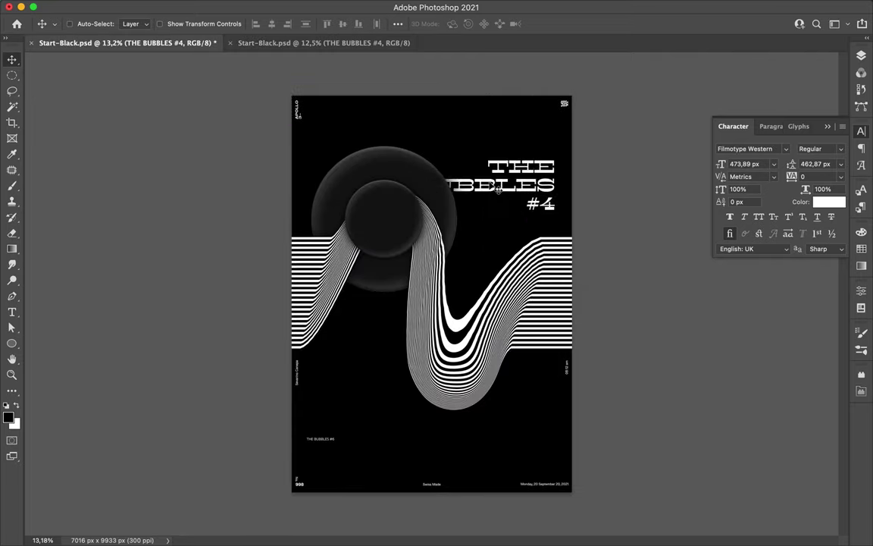
double_click(528, 171)
type("5")
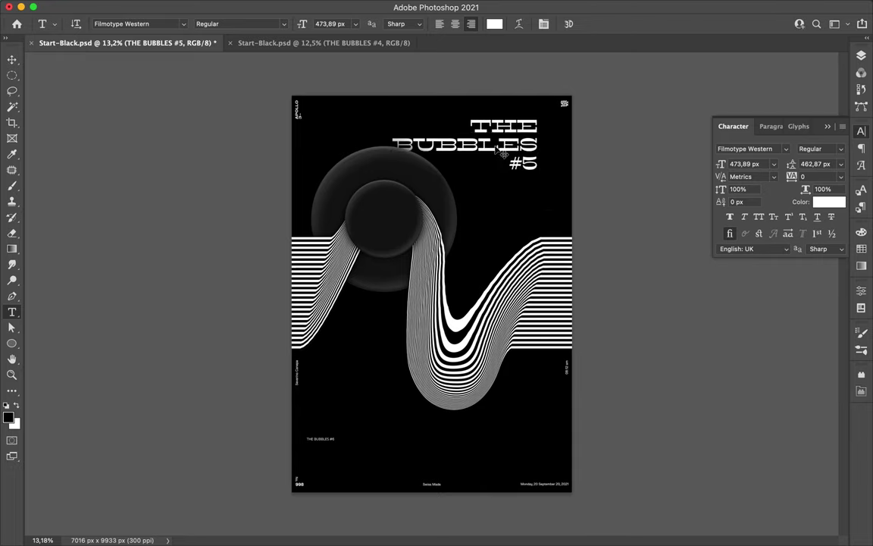
left_click_drag(520, 130, 542, 140)
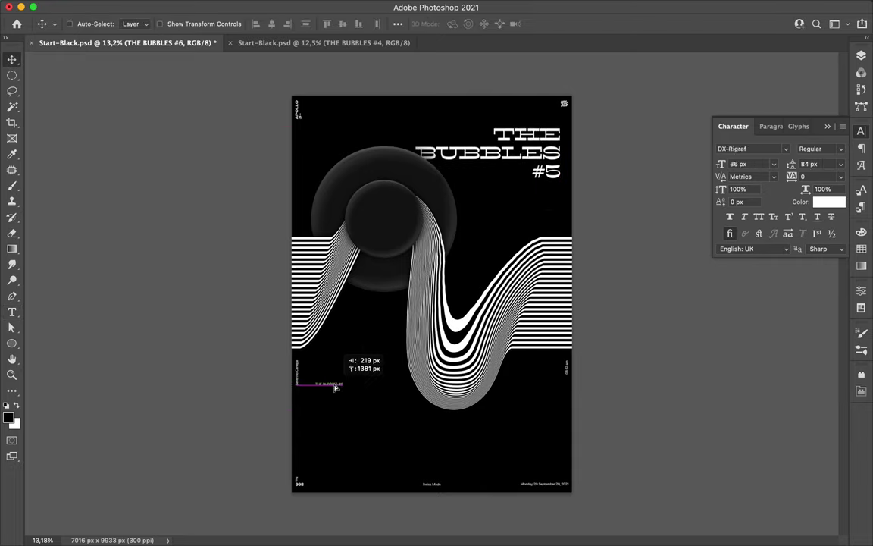
Change the small caption's text to 'Daily Poster Design Challenge'.
double_click(340, 376)
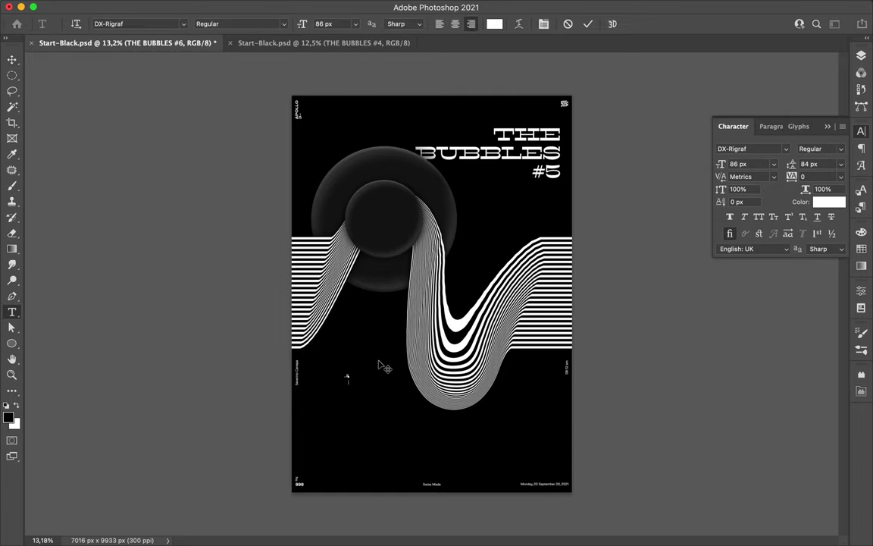
type("Poster Design Challenge")
key("Escape")
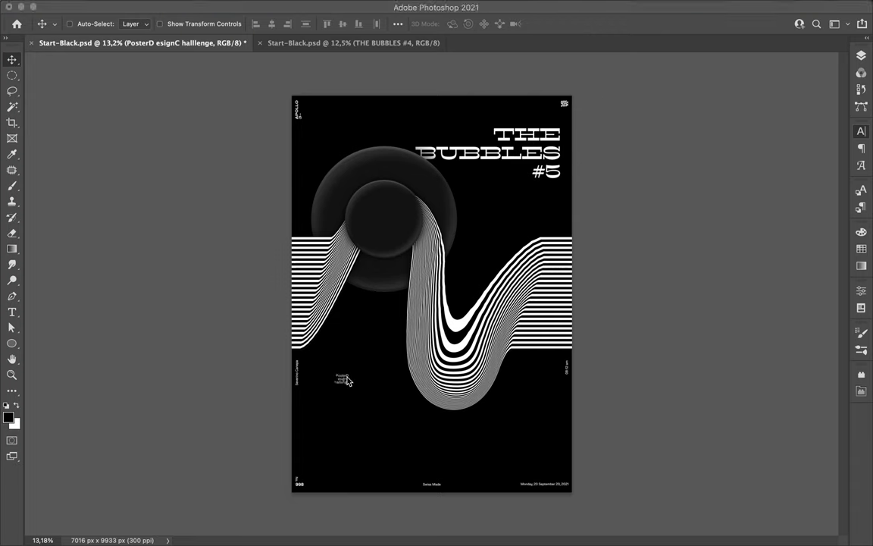
scroll(331, 407, "up", 2)
scroll(326, 410, "up", 2)
scroll(319, 419, "up", 1)
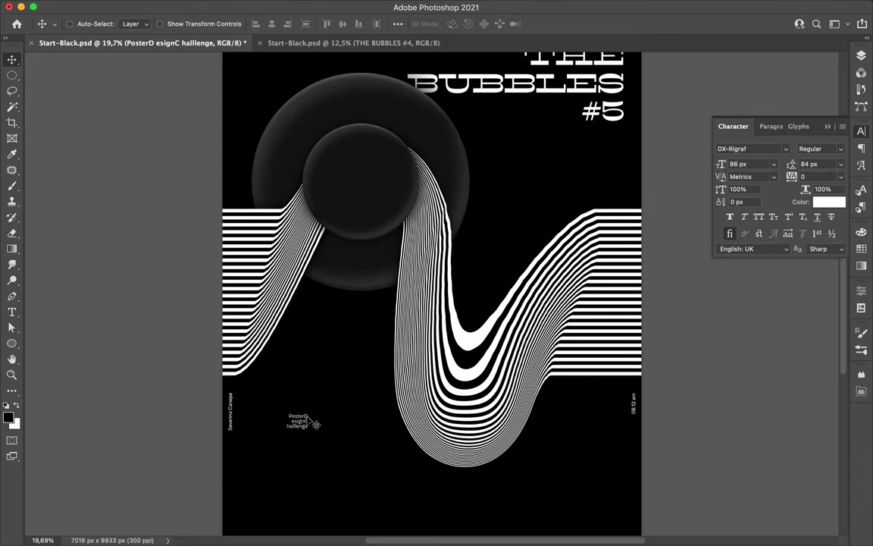
scroll(318, 429, "up", 1)
scroll(319, 429, "up", 2)
key("t")
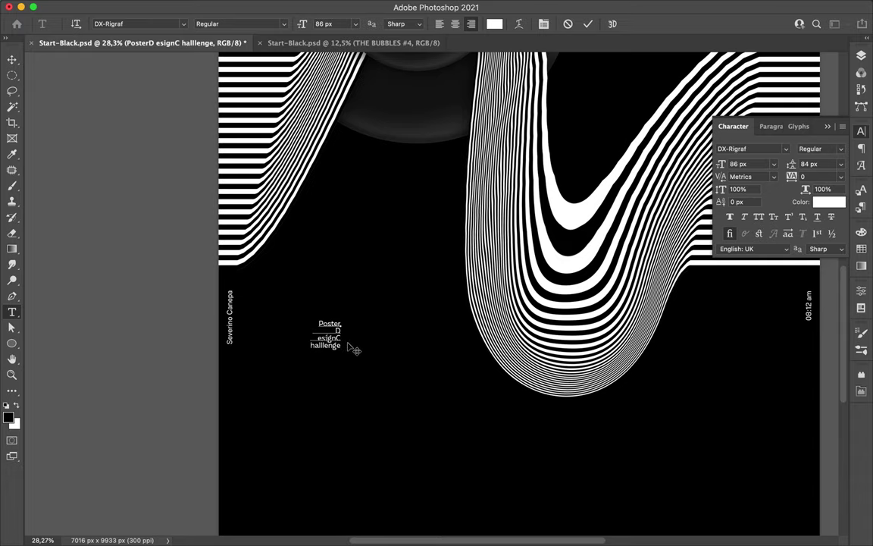
Save the poster, quit Illustrator without saving, and reflow the caption onto two lines.
key("super+s")
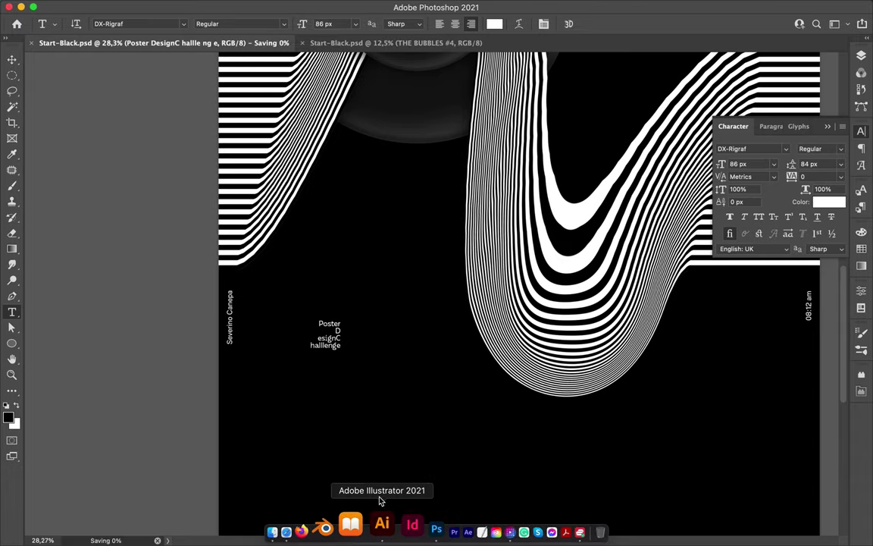
right_click(386, 526)
left_click(387, 444)
left_click(622, 316)
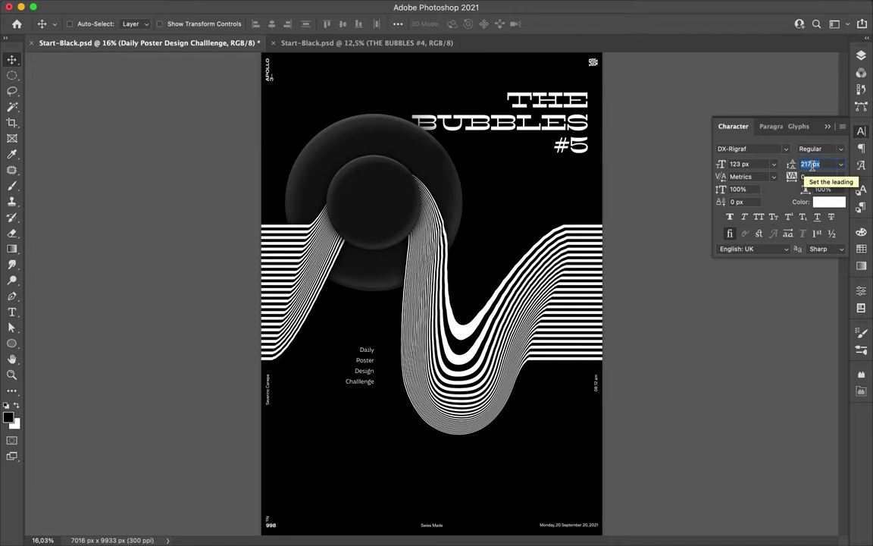
left_click_drag(359, 359, 322, 366)
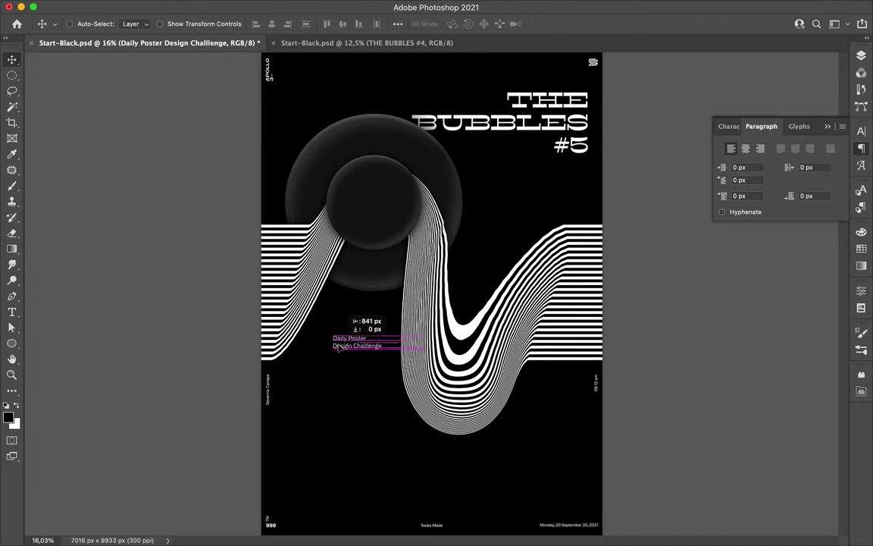
Copy an elliptical circle of stripes onto a new layer and move it to the bottom right.
key("m")
mouse_move(582, 146)
left_mouse_down()
mouse_move(601, 305)
mouse_move(558, 497)
left_mouse_up()
key("ctrl+j")
key("v")
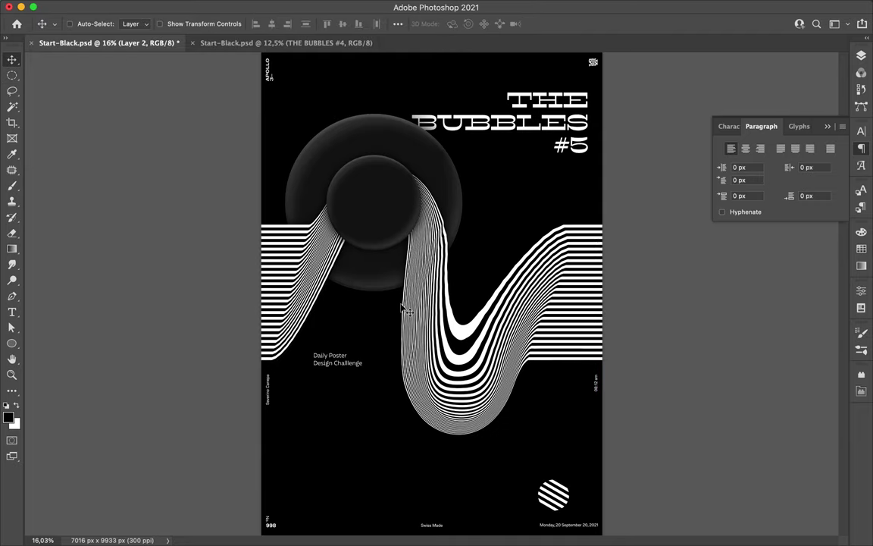
On a new layer, paint soft red, peach and blue brush strokes along the S-curve.
key("b")
left_click_drag(280, 220, 578, 350)
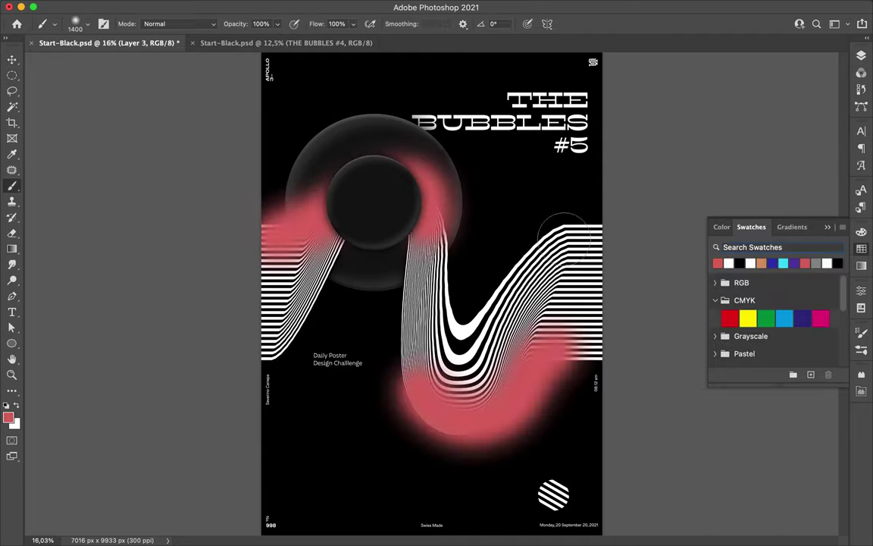
left_click_drag(262, 303, 379, 220)
left_click_drag(424, 334, 599, 235)
mouse_move(417, 251)
left_mouse_down()
mouse_move(413, 364)
mouse_move(273, 212)
left_mouse_up()
left_click_drag(273, 333, 523, 356)
Add cyan strokes at the right, centre and left, then dark purple strokes over the glow.
left_click(784, 318)
left_click_drag(591, 235, 588, 341)
left_click_drag(448, 303, 395, 409)
left_click_drag(318, 337, 304, 291)
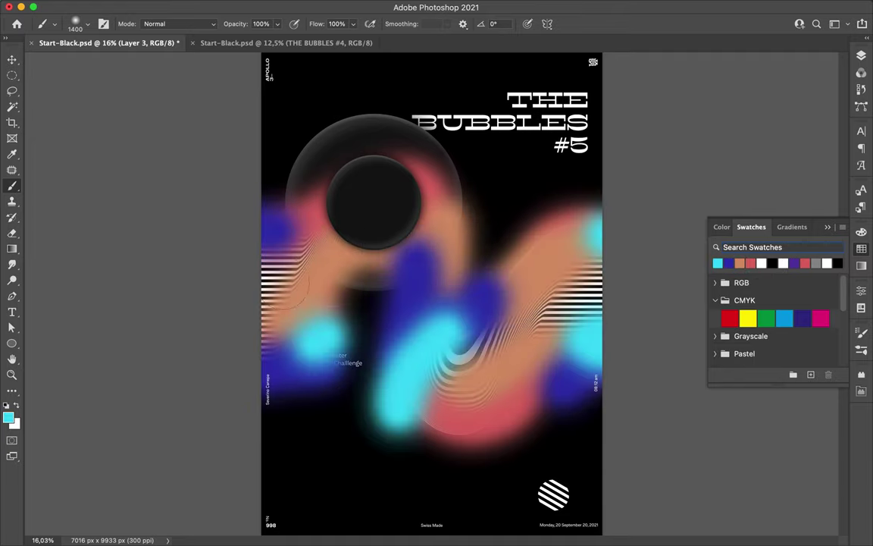
left_click(803, 318)
left_click_drag(507, 266, 364, 379)
Duplicate the painted colour layer, hide the original, and Gaussian Blur the copy.
key("v")
key("F7")
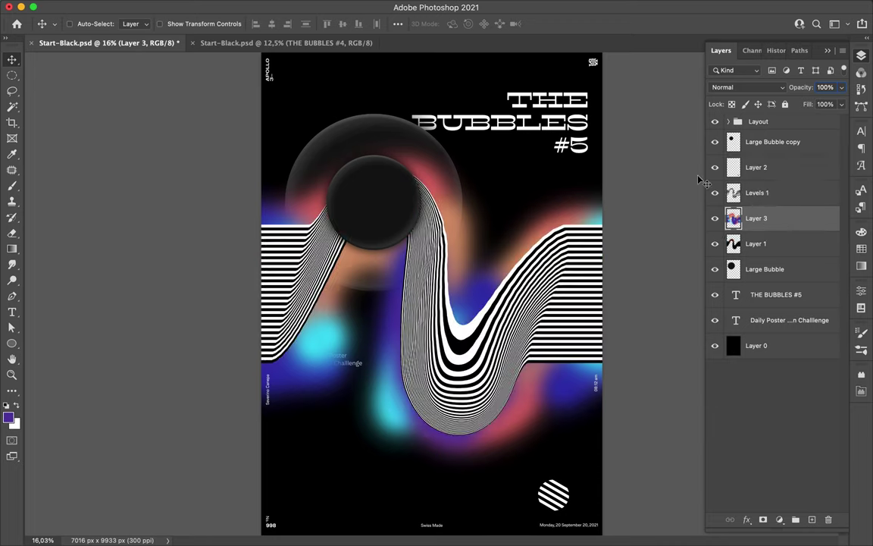
key("ctrl+j")
left_click(715, 244)
left_click(283, 7)
left_click(306, 27)
left_click_drag(616, 230, 620, 230)
left_click(696, 69)
Move the blurred copy below Layer 1, add a Color Dodge copy, and merge the glow copies.
mouse_move(764, 218)
left_mouse_down()
mouse_move(799, 294)
mouse_move(765, 247)
left_mouse_up()
key("ctrl+j")
left_click(748, 87)
left_click(743, 211)
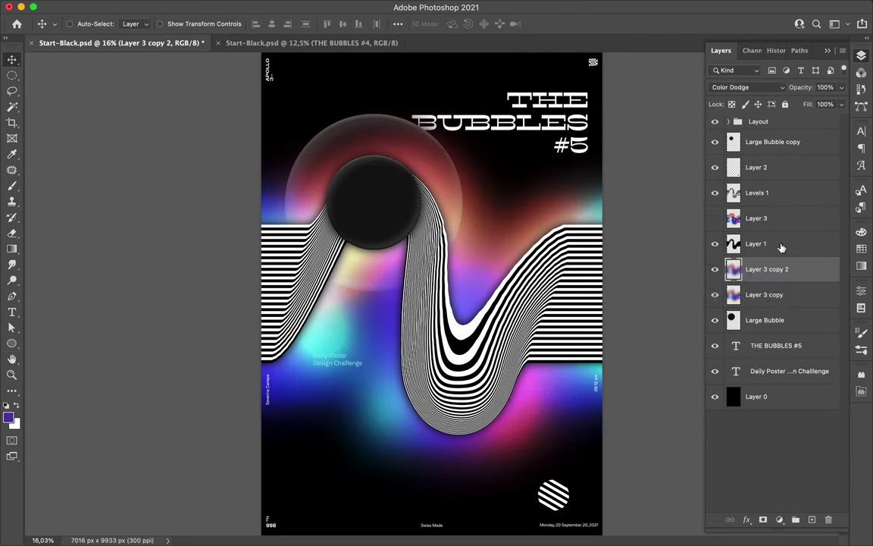
key("ctrl+j")
key("ctrl+j")
key("ctrl+e")
left_click(296, 8)
left_click(496, 279)
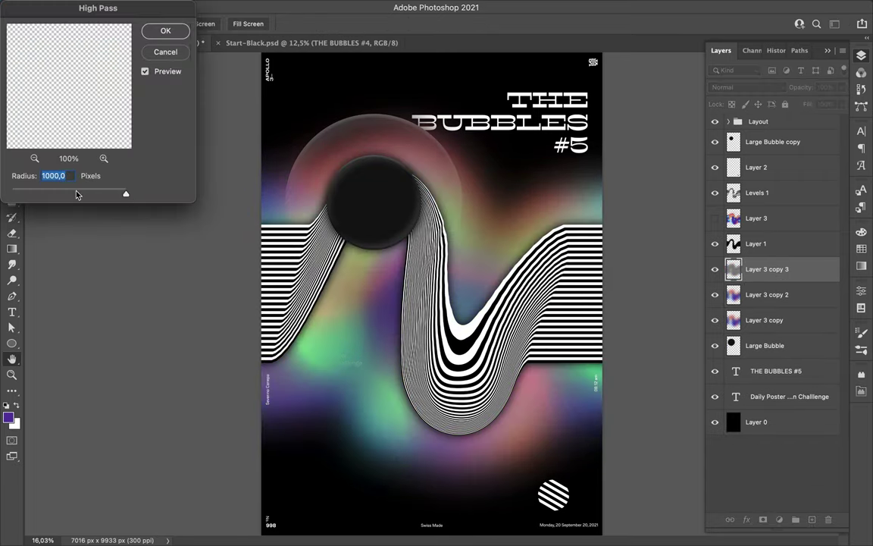
Apply High Pass with a 1000 px radius to the glow layer, keeping its blend mode.
left_click_drag(78, 194, 126, 193)
key("Return")
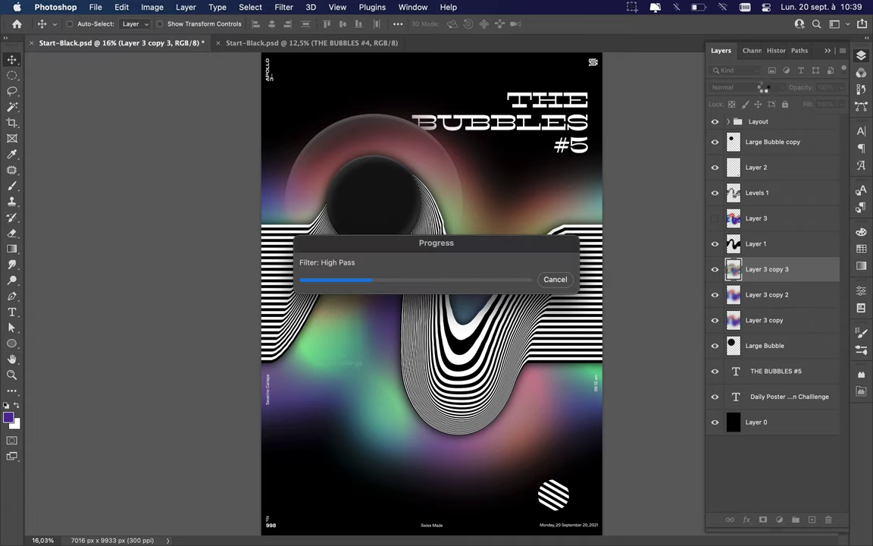
left_click(734, 87)
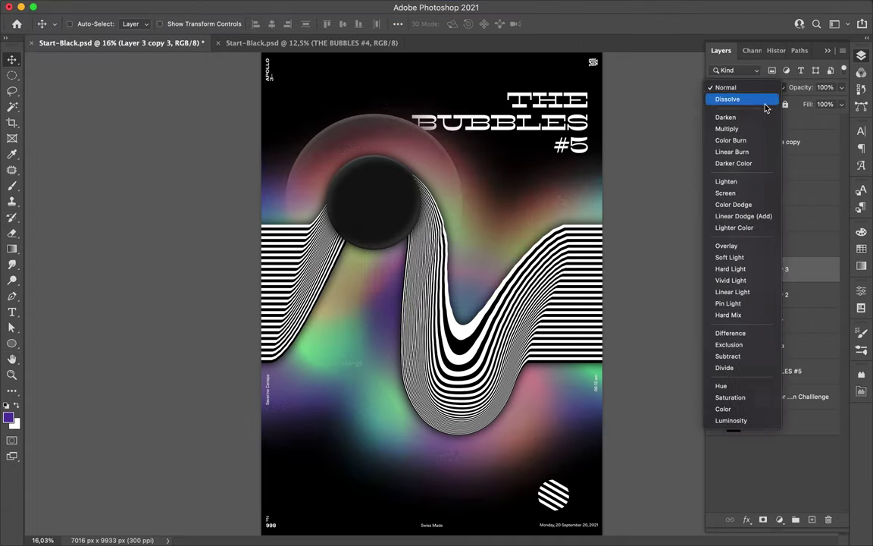
key("Escape")
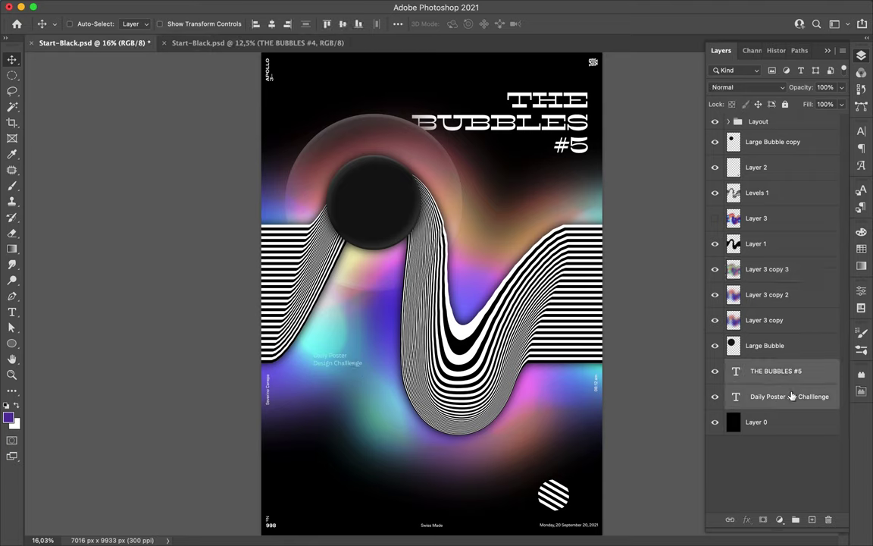
Shift the bubble and stripe artwork lower and move the Daily Poster caption beneath the title.
left_click_drag(789, 396, 765, 209)
left_click(773, 142)
left_click(752, 371, "shift")
left_click_drag(614, 170, 614, 193)
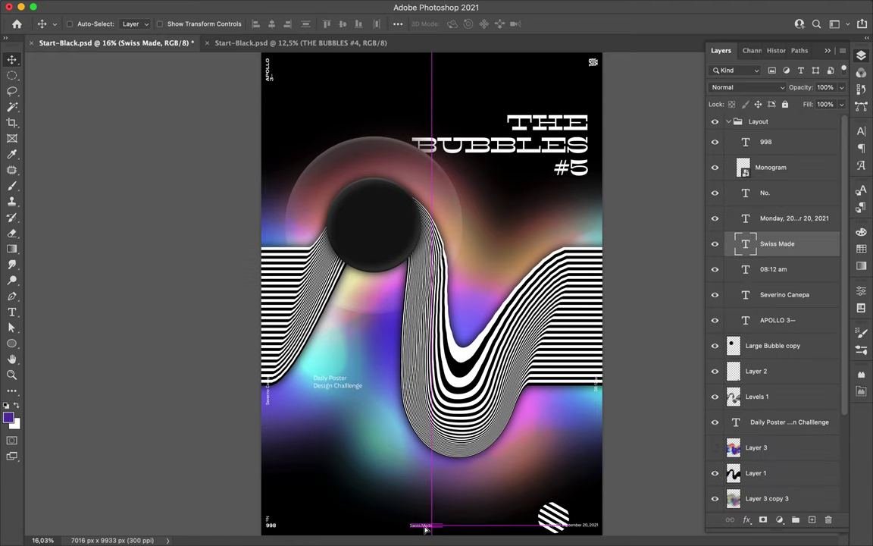
left_click(726, 448)
left_click_drag(497, 235, 496, 293)
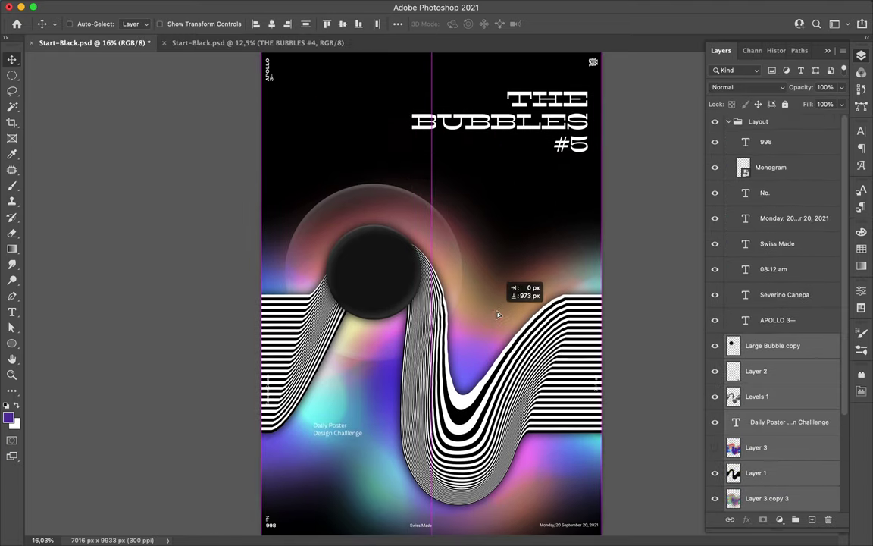
left_click_drag(372, 413, 371, 174, "ctrl")
Move the glow copies above the Large Bubble copy layer and merge them into one.
left_click(777, 486, "shift")
left_click_drag(777, 455, 777, 333)
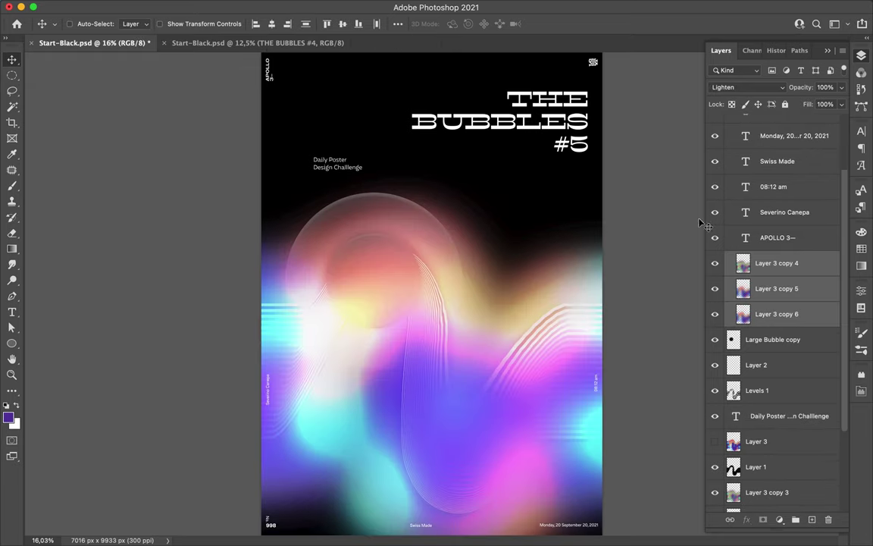
key("b")
key("ctrl+e")
Erase bubble-shaped holes in the glow with eraser sizes 2480, 236 and 100 px, then save.
key("e")
left_click_drag(332, 347, 377, 338)
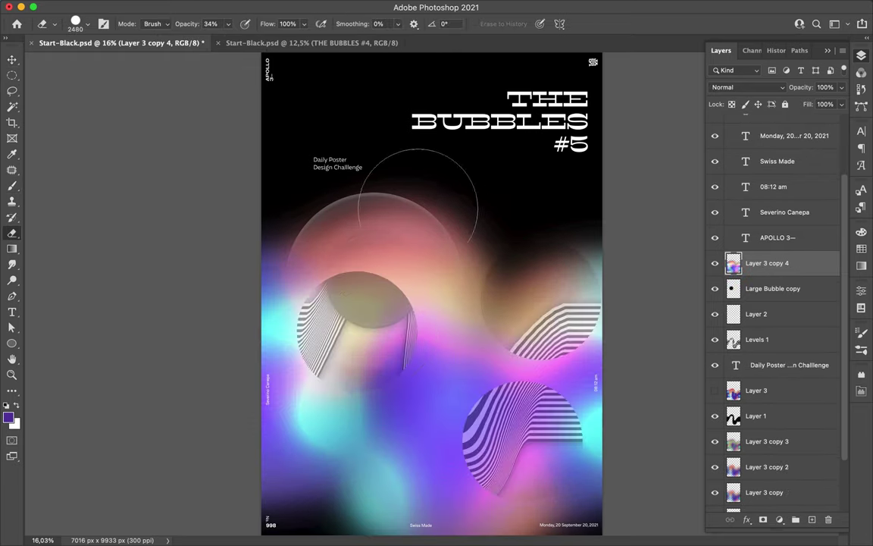
right_click(421, 178)
left_click_drag(478, 186, 448, 186)
left_click(302, 378)
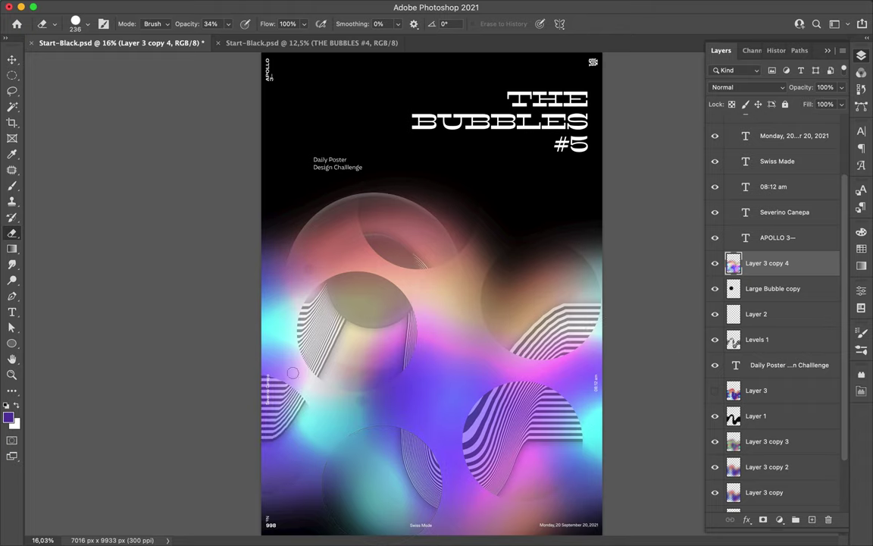
right_click(473, 369)
key("Return")
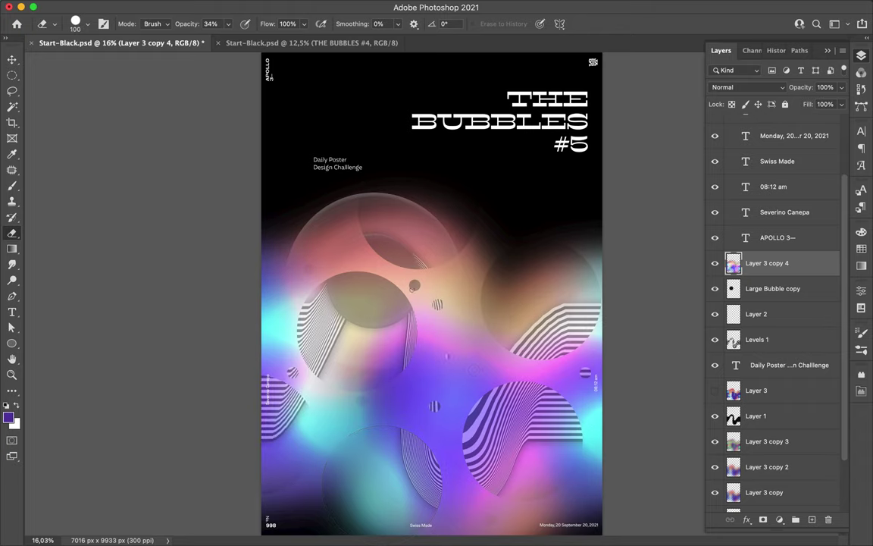
key("ctrl+s")
Duplicate the erased glow layer, apply High Pass at 141.3 px, and set it to Lighten.
left_click(783, 89)
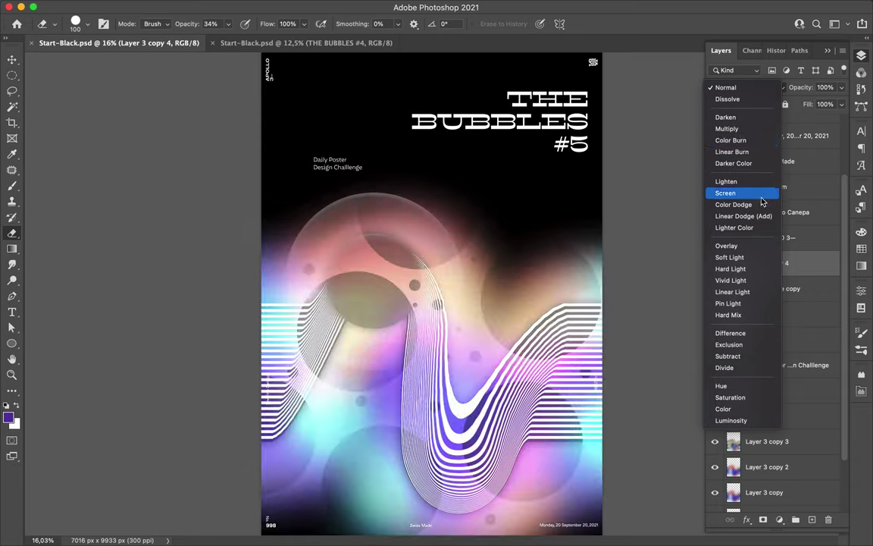
key("Escape")
scroll(774, 367, "up", 2)
key("ctrl+j")
left_click(308, 7)
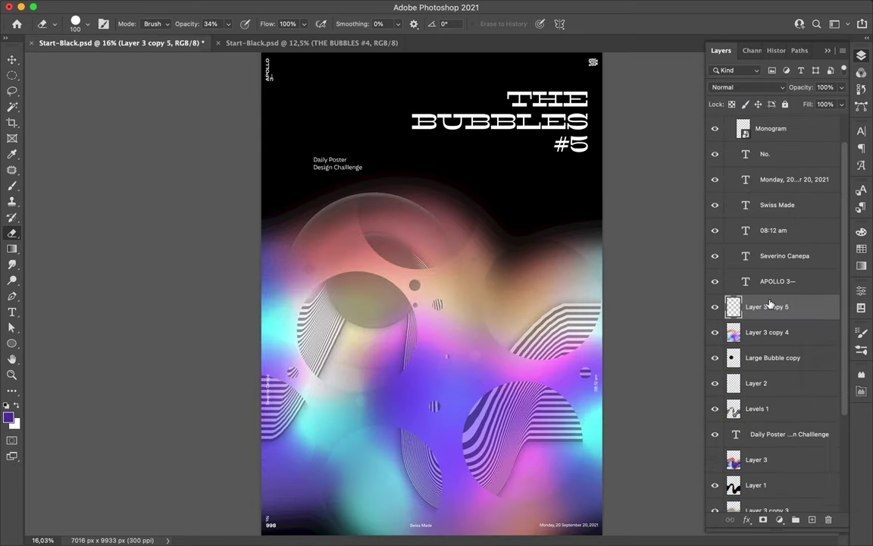
left_click(477, 270)
left_click_drag(124, 190, 67, 195)
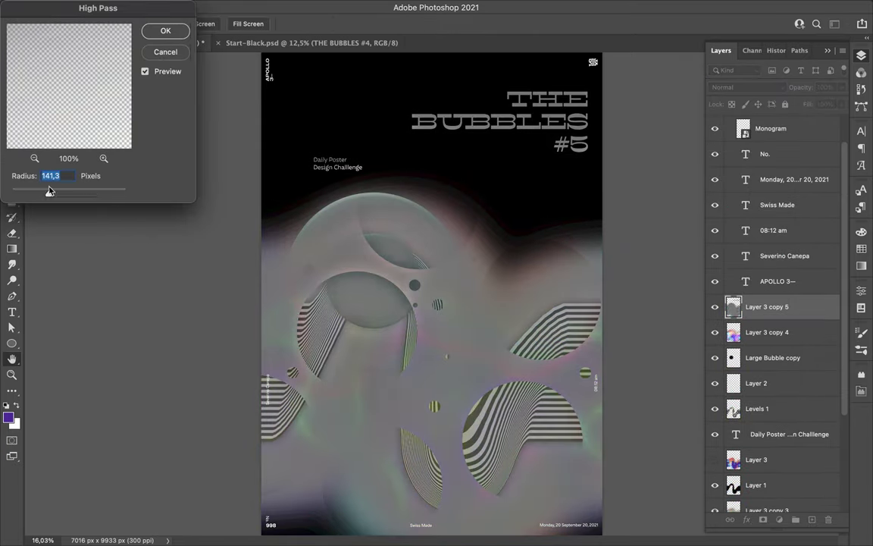
left_click(166, 30)
left_click(747, 88)
left_click(762, 183)
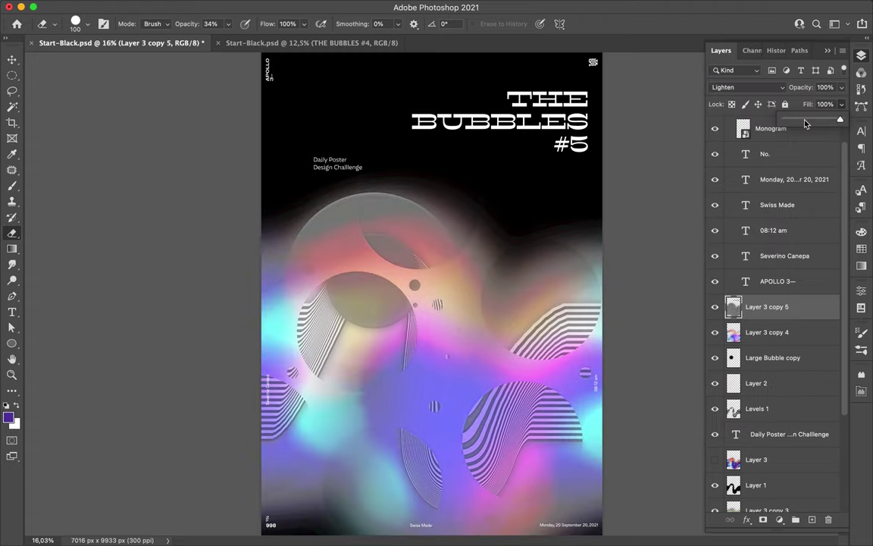
left_click(717, 307)
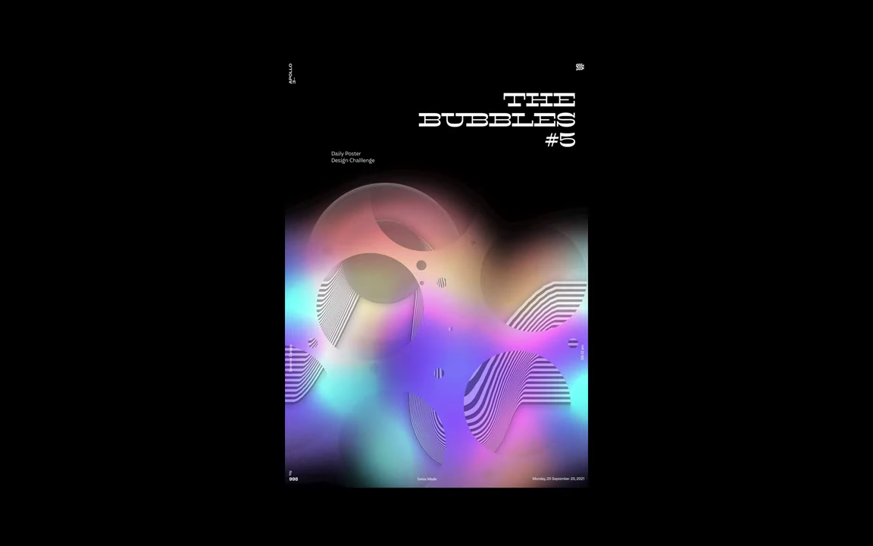